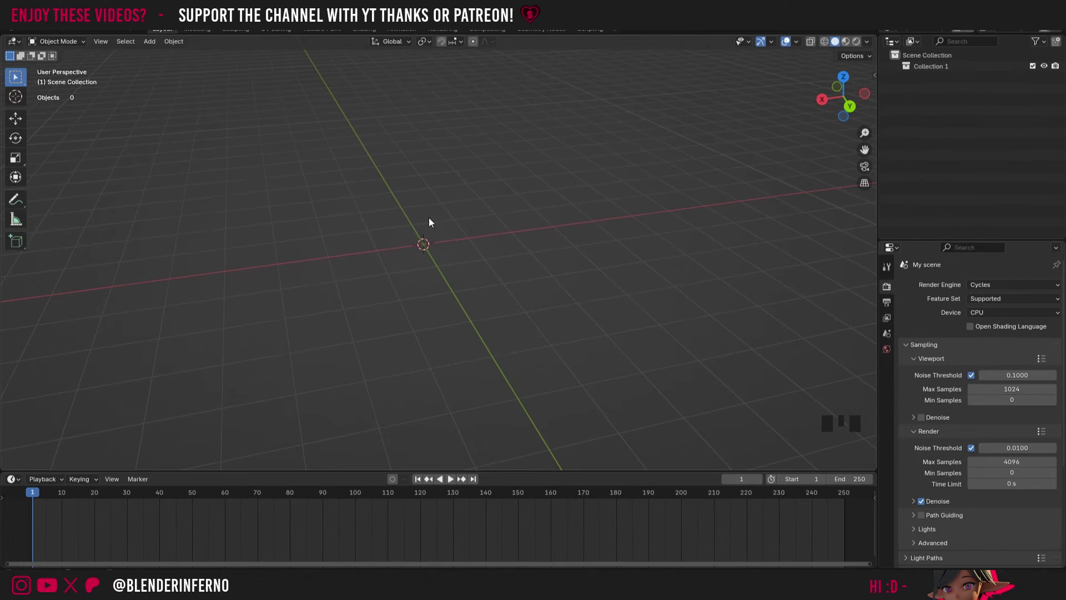
# Add a Suzanne monkey head mesh to the scene and orbit/zoom in on it
pyautogui.hotkey('shift', 'a')
pyautogui.moveTo(378, 84)
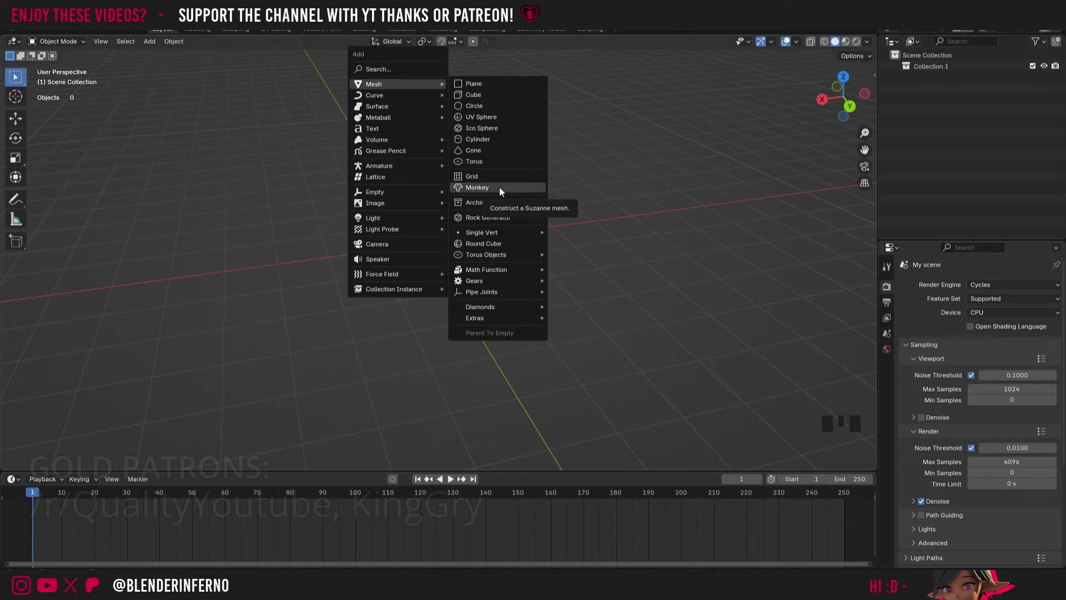
pyautogui.click(477, 187)
pyautogui.moveTo(843, 94); pyautogui.dragTo(859, 78)
pyautogui.scroll(2, 463, 226)
pyautogui.scroll(2, 457, 220)
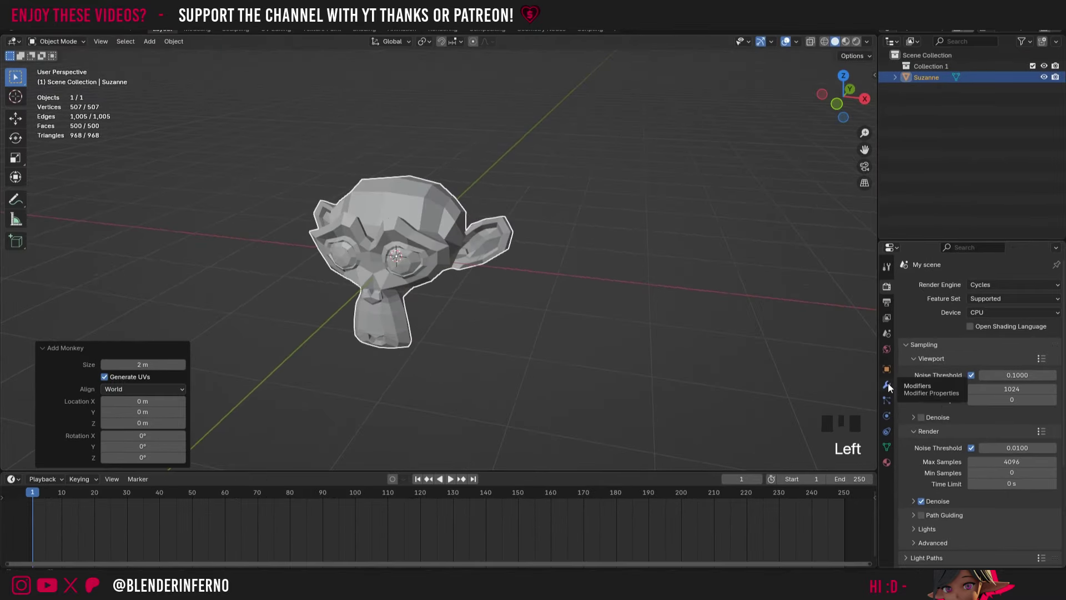
# Give Suzanne a Subdivision Surface modifier and apply Shade Smooth
pyautogui.click(888, 385)
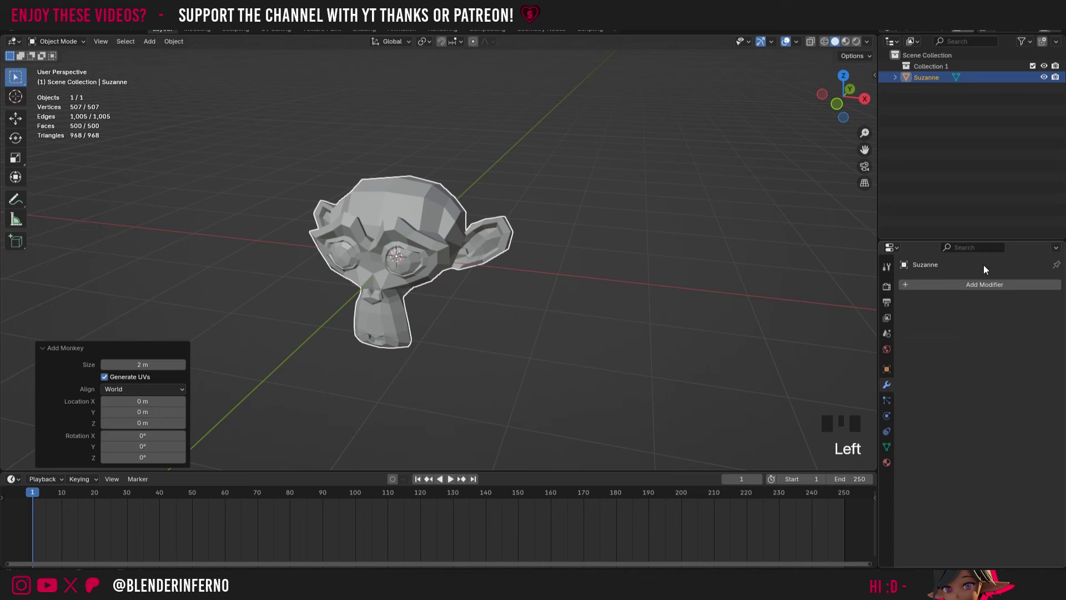
pyautogui.click(962, 285)
pyautogui.moveTo(904, 324)
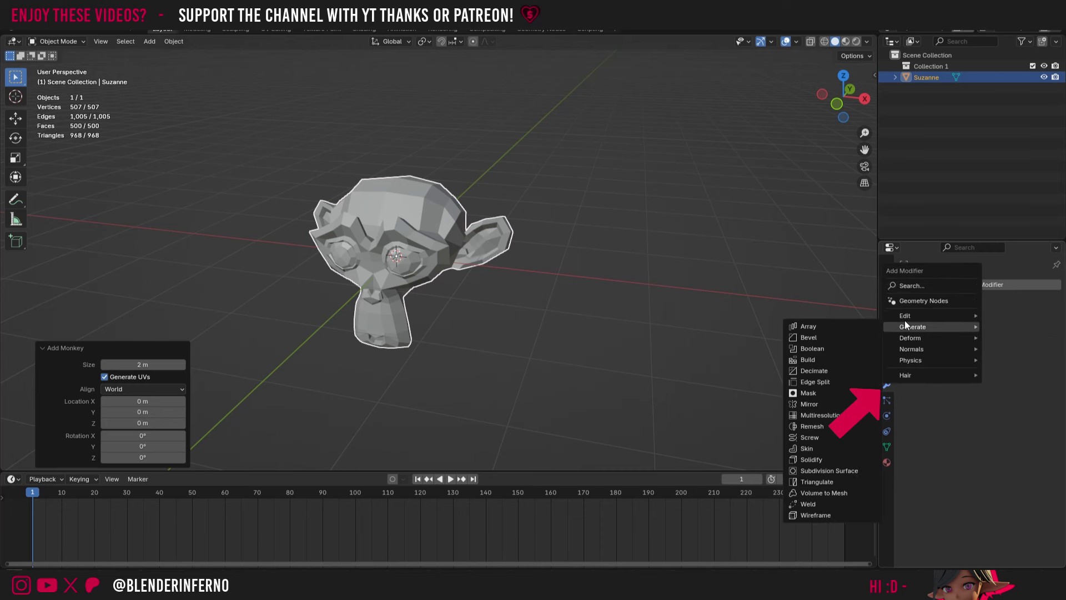
pyautogui.click(825, 475)
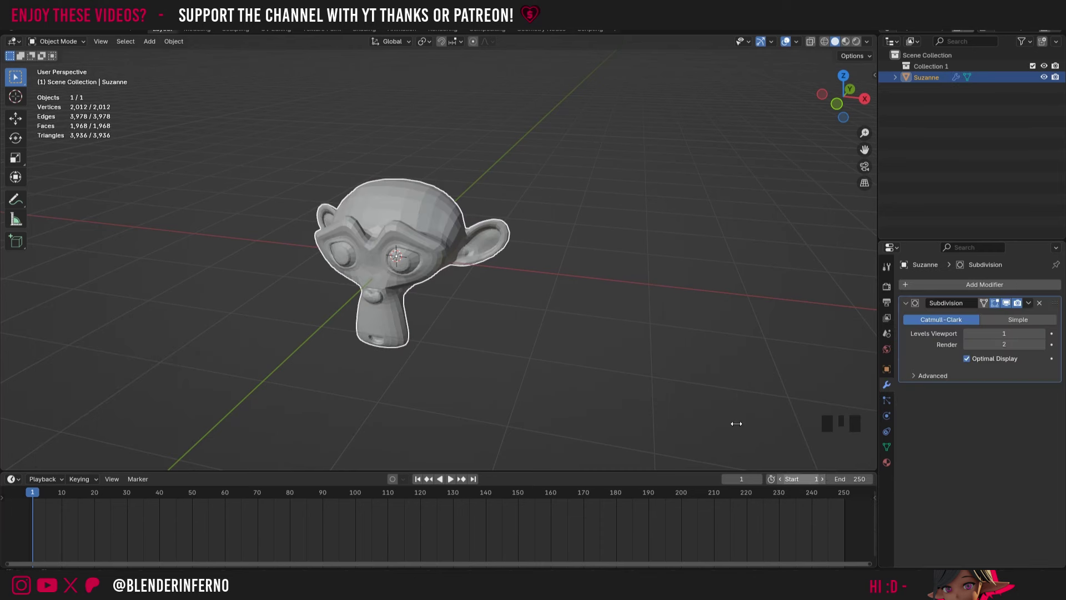
pyautogui.rightClick(466, 297)
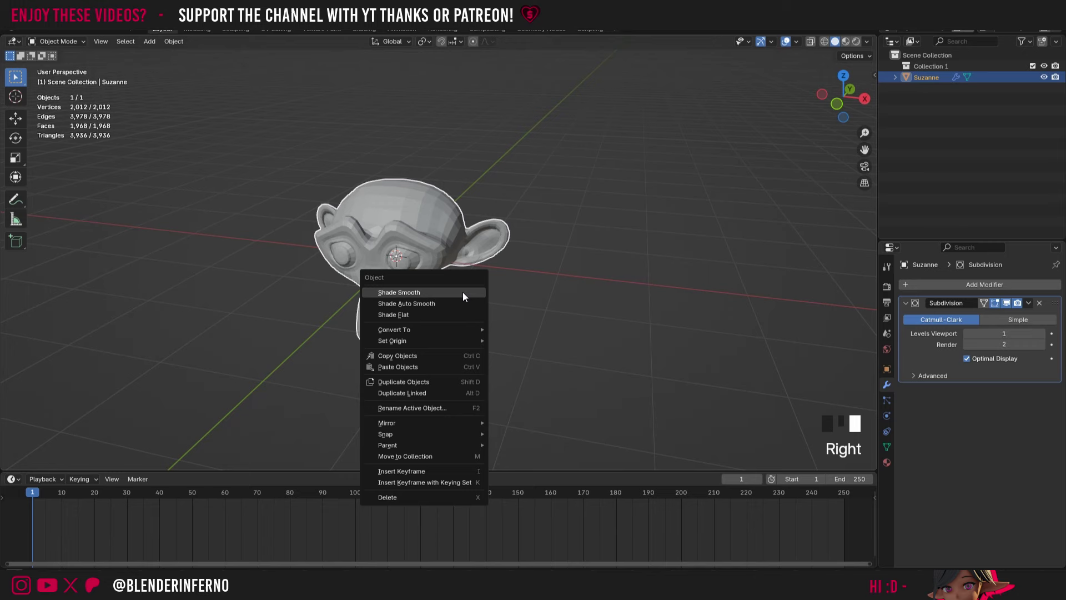
pyautogui.click(464, 293)
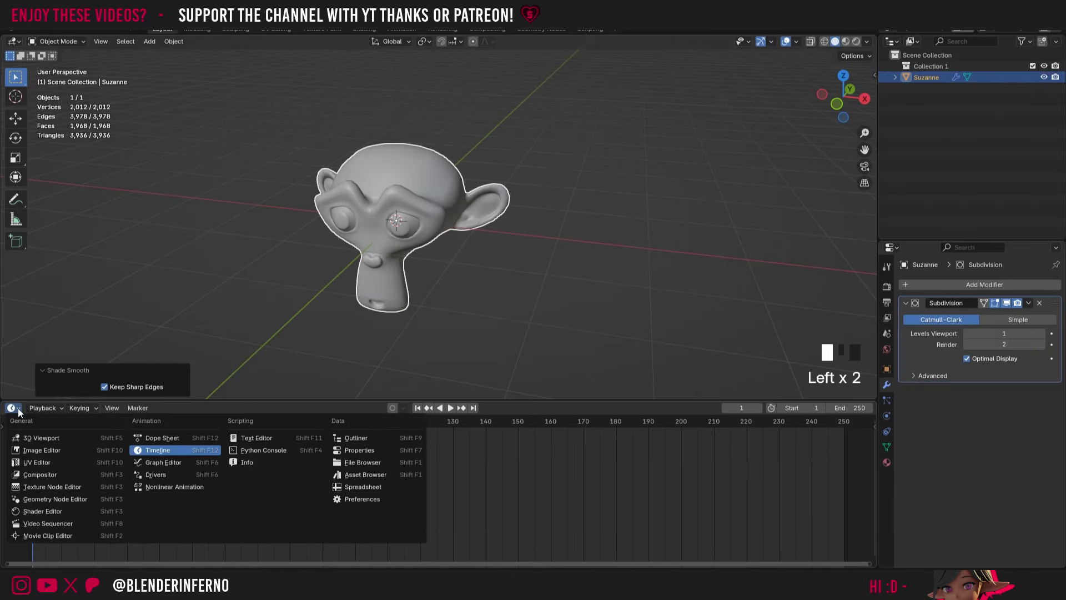
# In a Shader Editor, create a new Principled BSDF material for Suzanne and enable Material Preview shading
pyautogui.click(58, 511)
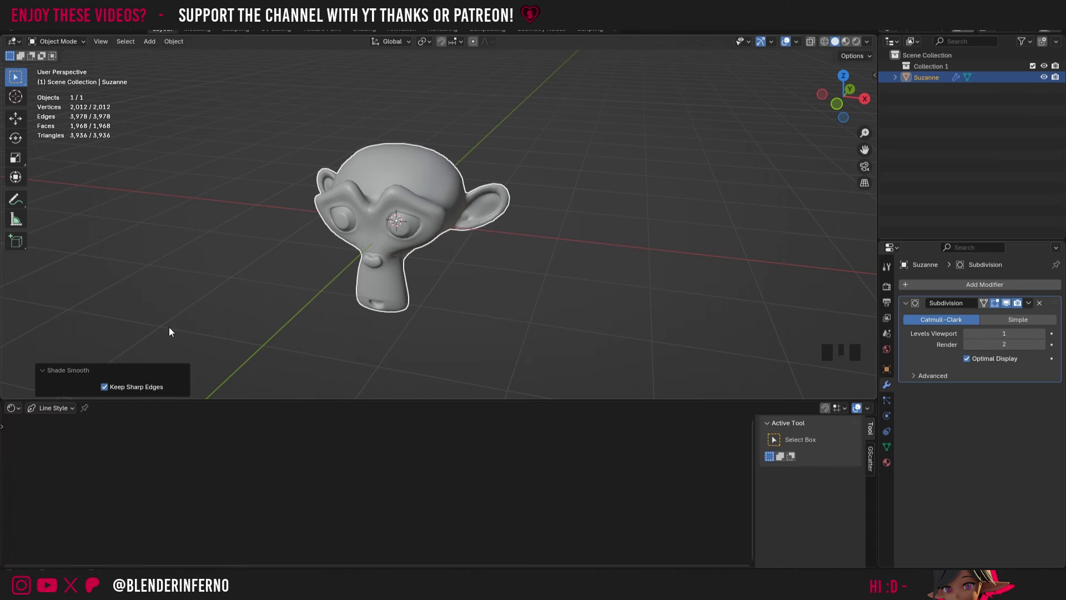
pyautogui.click(49, 407)
pyautogui.click(56, 436)
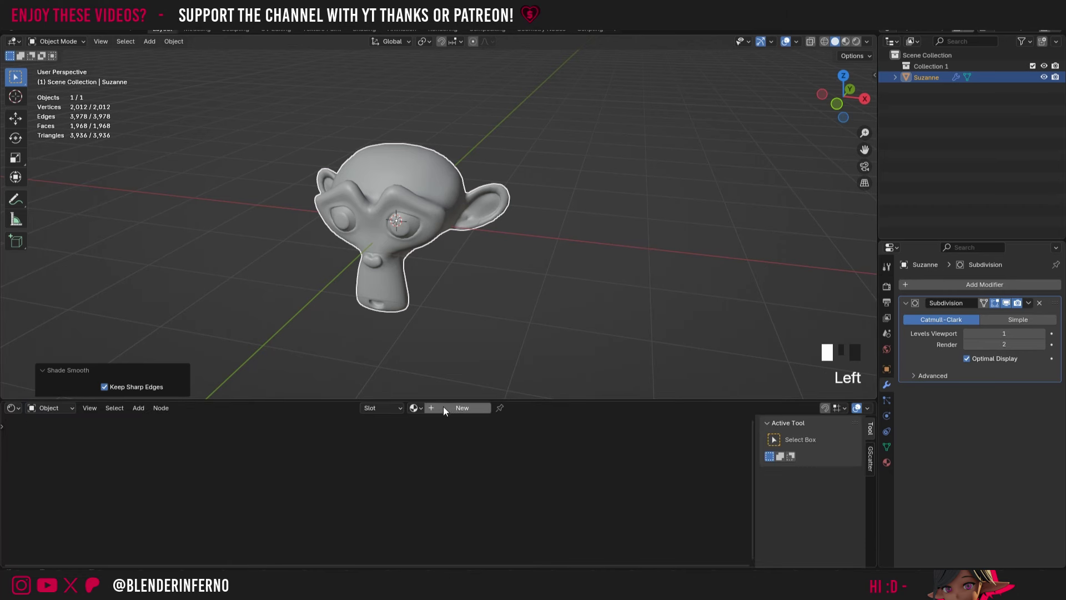
pyautogui.click(444, 407)
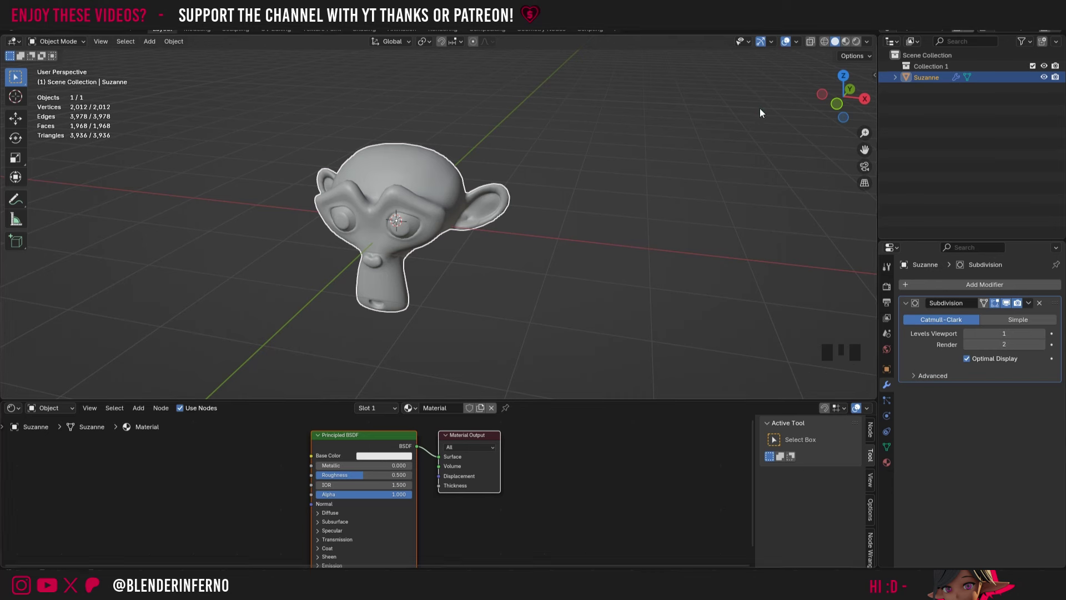
pyautogui.click(846, 42)
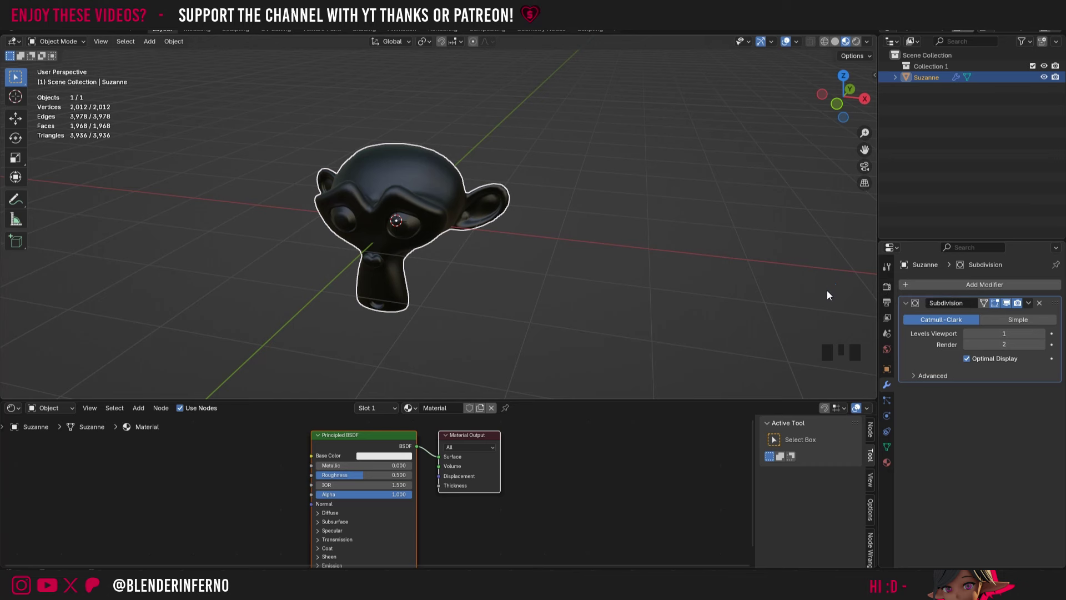
# Set the render engine to EEVEE and turn on Raytracing
pyautogui.click(886, 286)
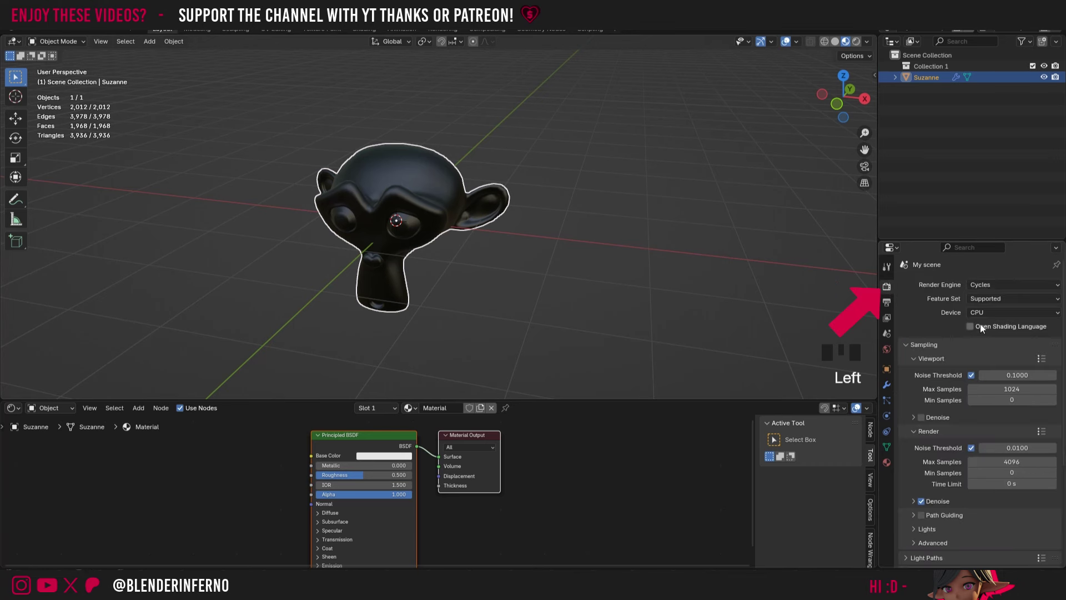
pyautogui.moveTo(978, 285); pyautogui.dragTo(982, 295)
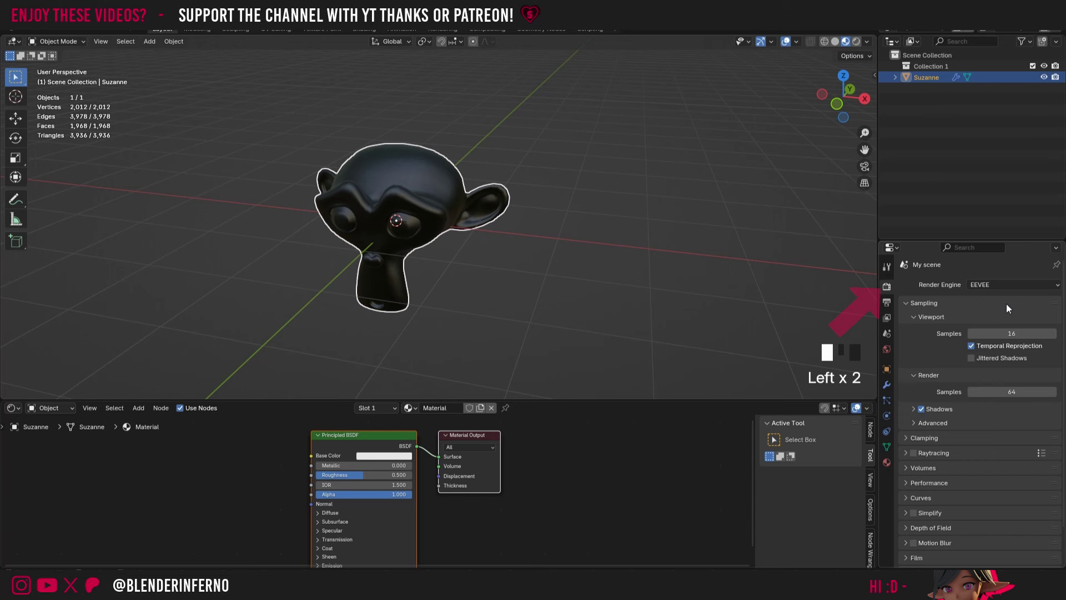
pyautogui.scroll(-4, 931, 364)
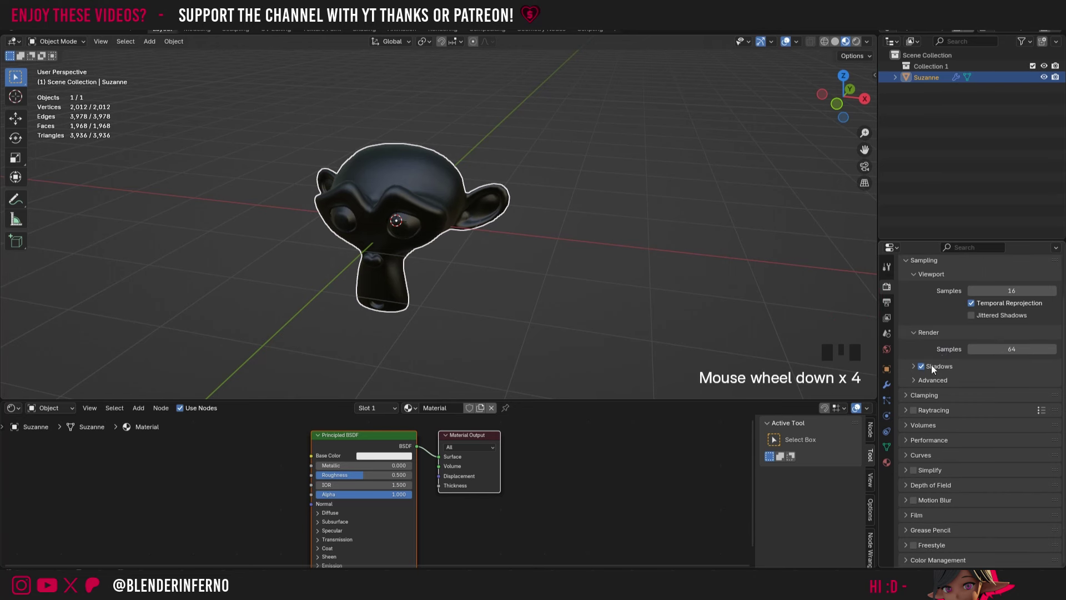
pyautogui.scroll(4, 954, 364)
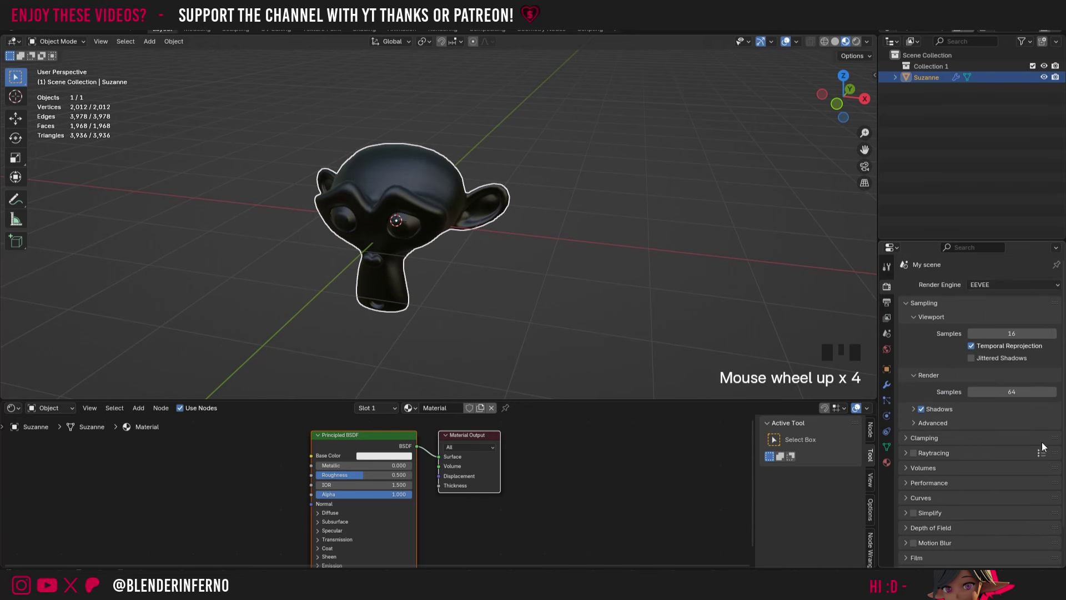
pyautogui.scroll(-2, 903, 411)
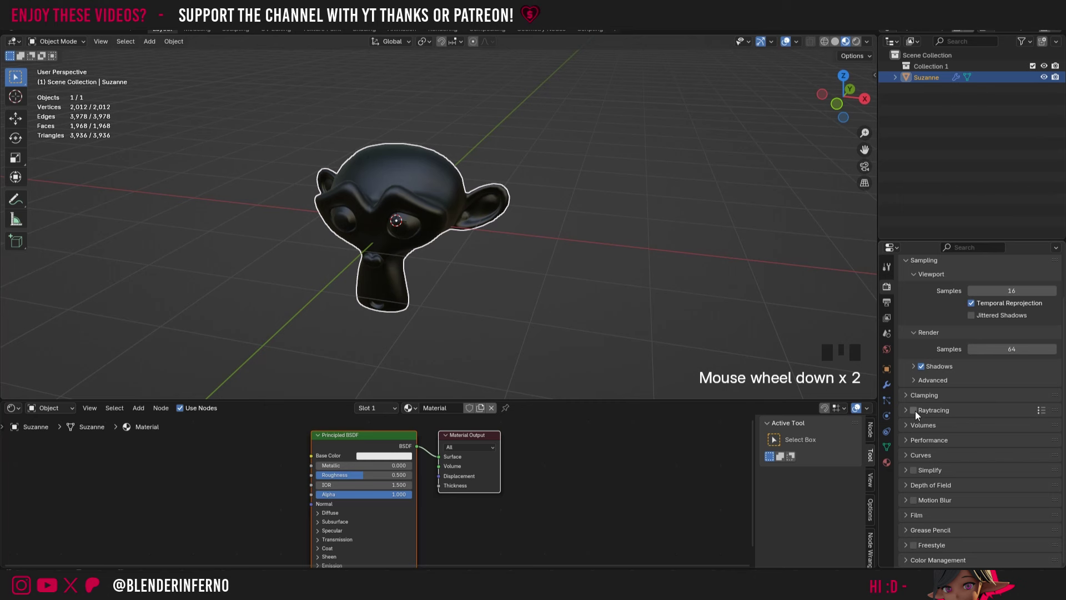
pyautogui.click(914, 410)
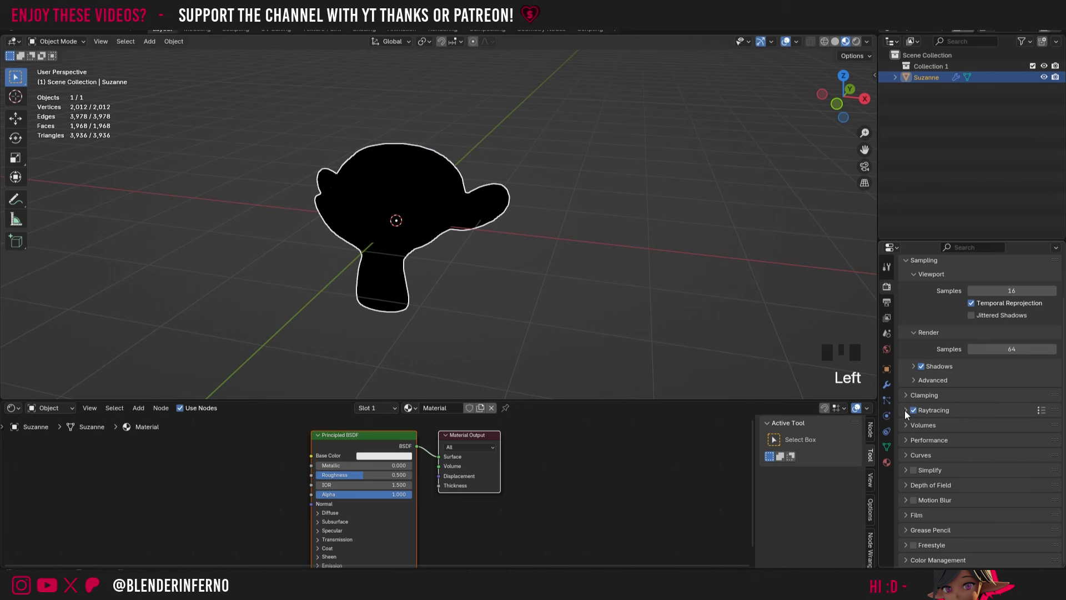
pyautogui.click(905, 410)
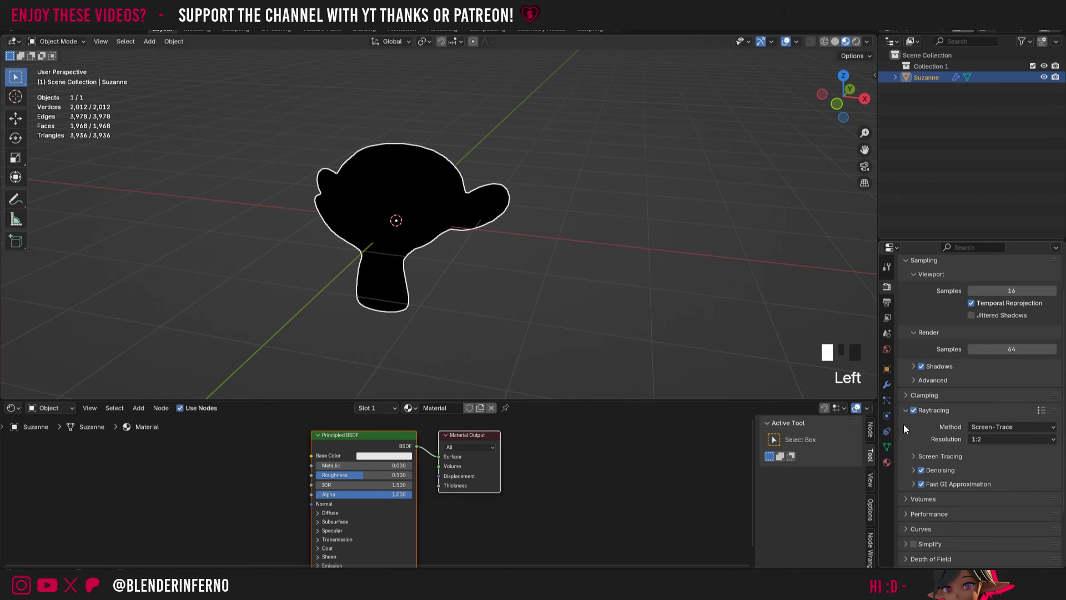
# Set the Fast GI Approximation threshold to 1.000
pyautogui.click(913, 484)
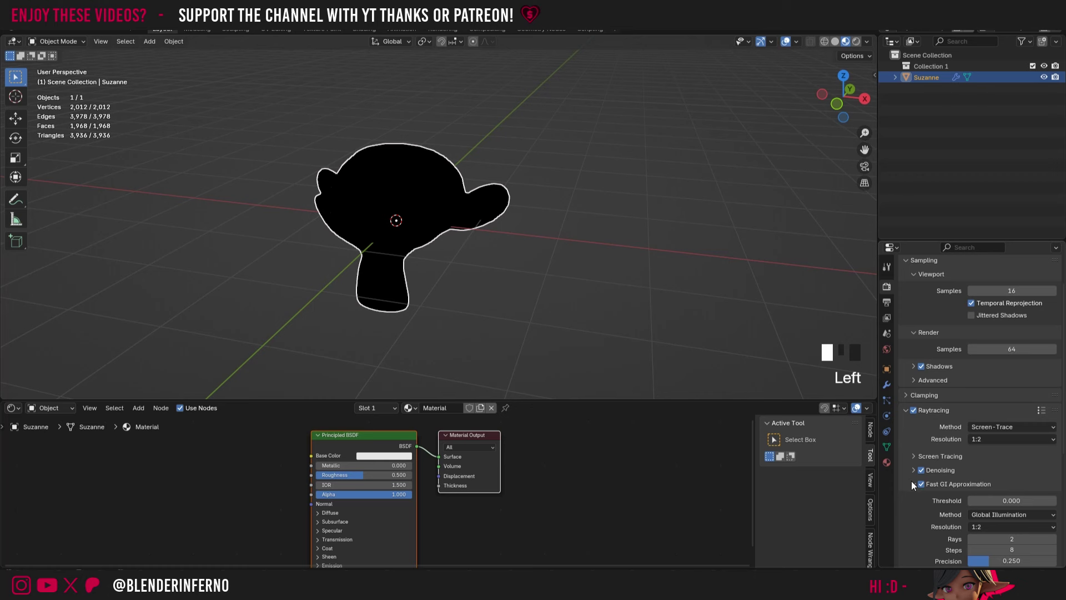
pyautogui.doubleClick(1013, 501)
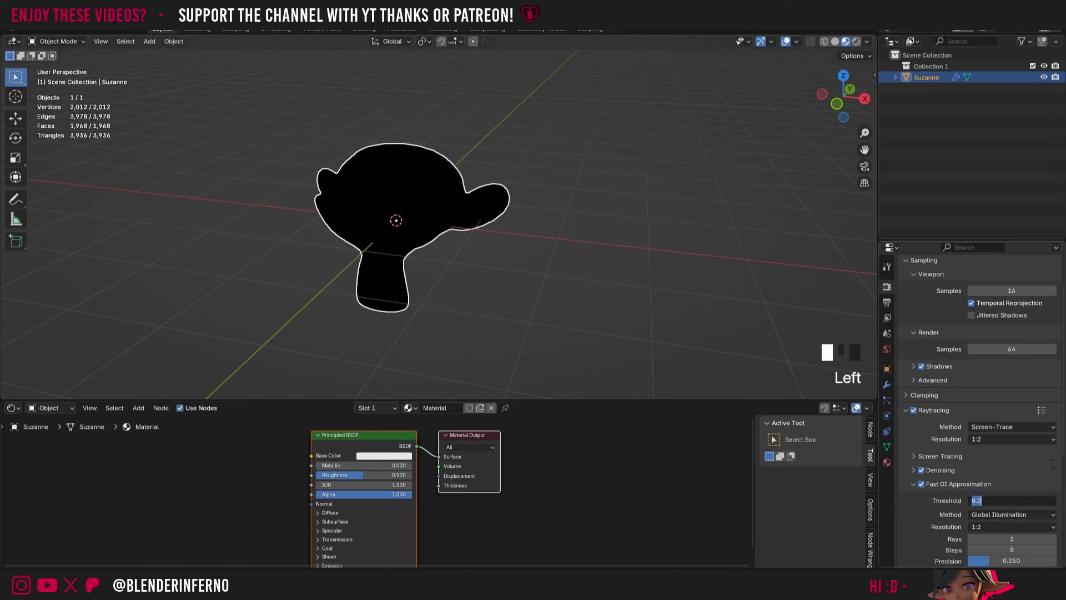
pyautogui.write('1')
pyautogui.press('Return')
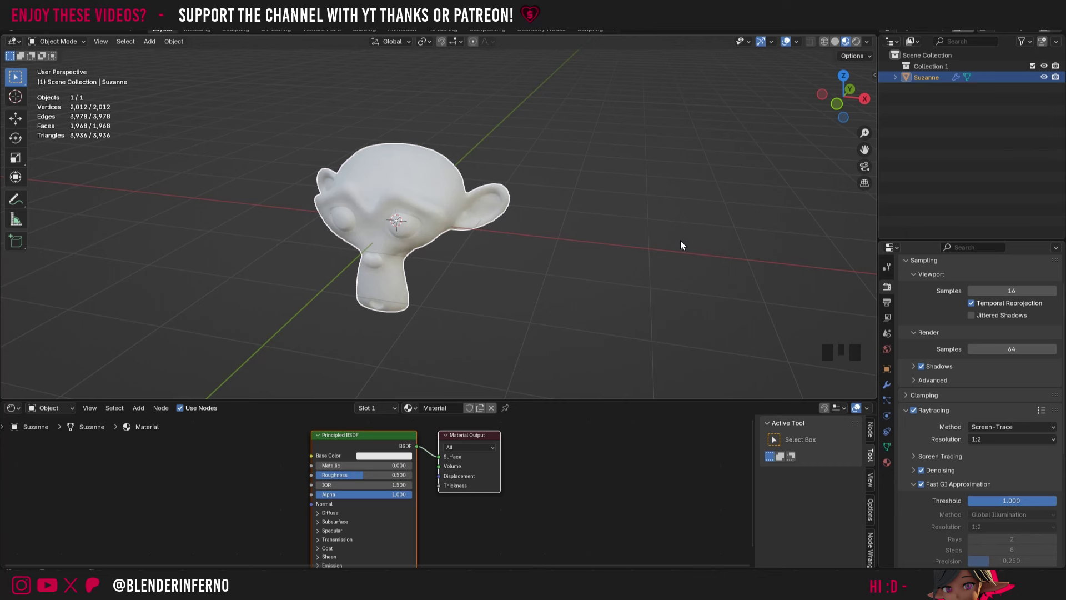
# Set the Principled BSDF Transmission Weight to 1.000
pyautogui.keyDown('shift'); pyautogui.scroll(-2, 318, 515); pyautogui.keyUp('shift')
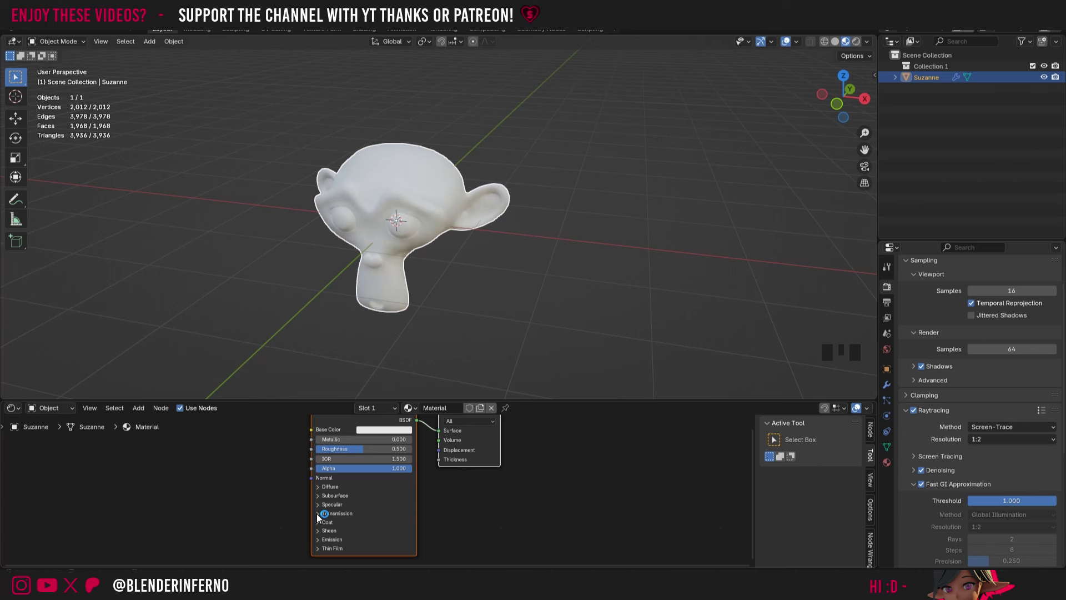
pyautogui.click(318, 514)
pyautogui.click(325, 525)
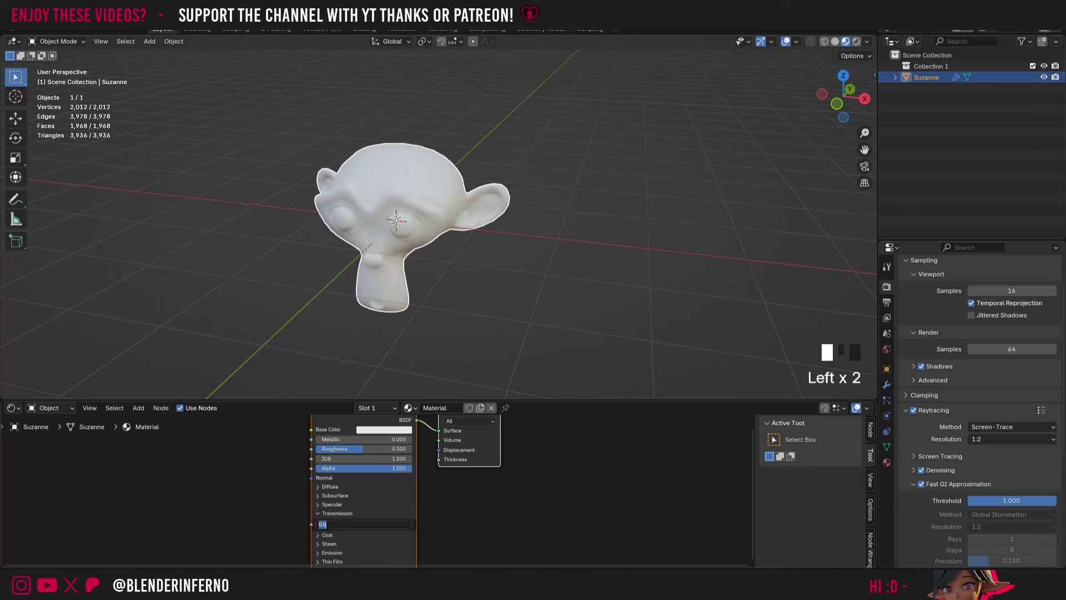
pyautogui.write('1')
pyautogui.press('Return')
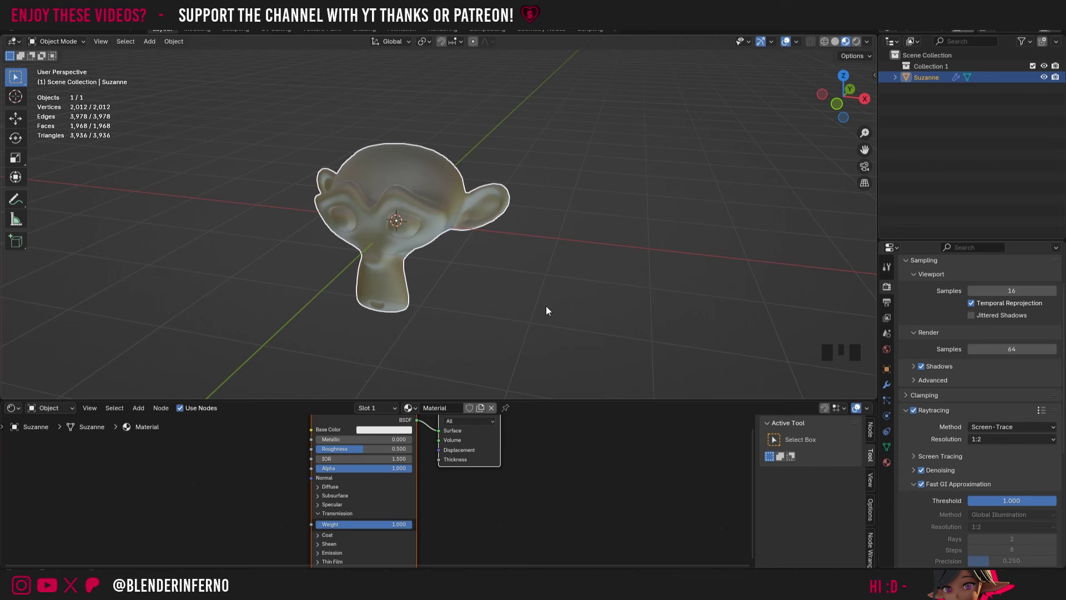
# Set the Principled BSDF Roughness to 0
pyautogui.moveTo(752, 517); pyautogui.dragTo(748, 494)
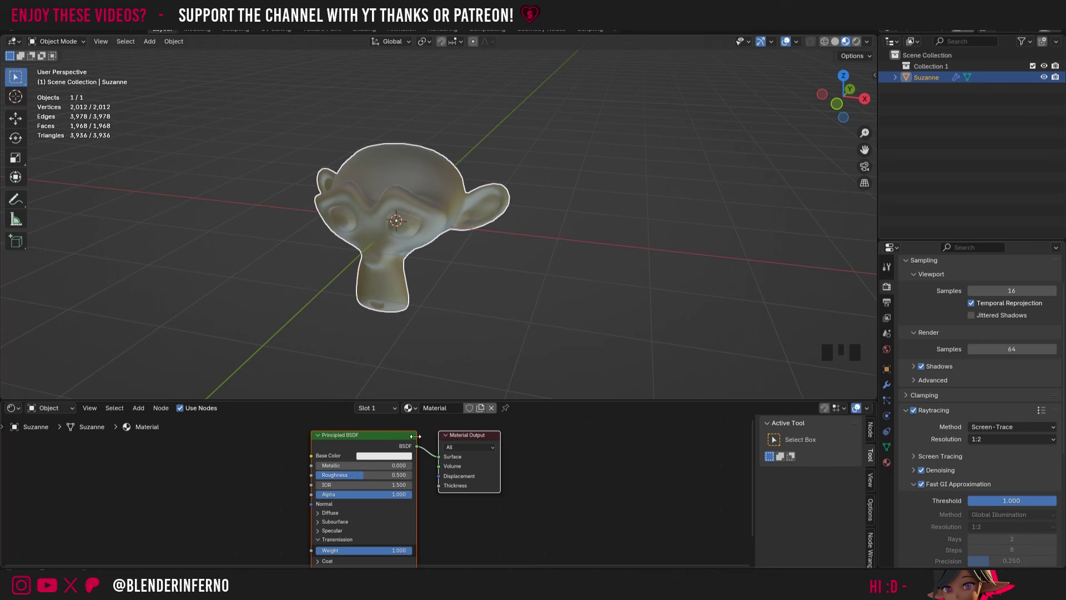
pyautogui.click(355, 474)
pyautogui.write('0')
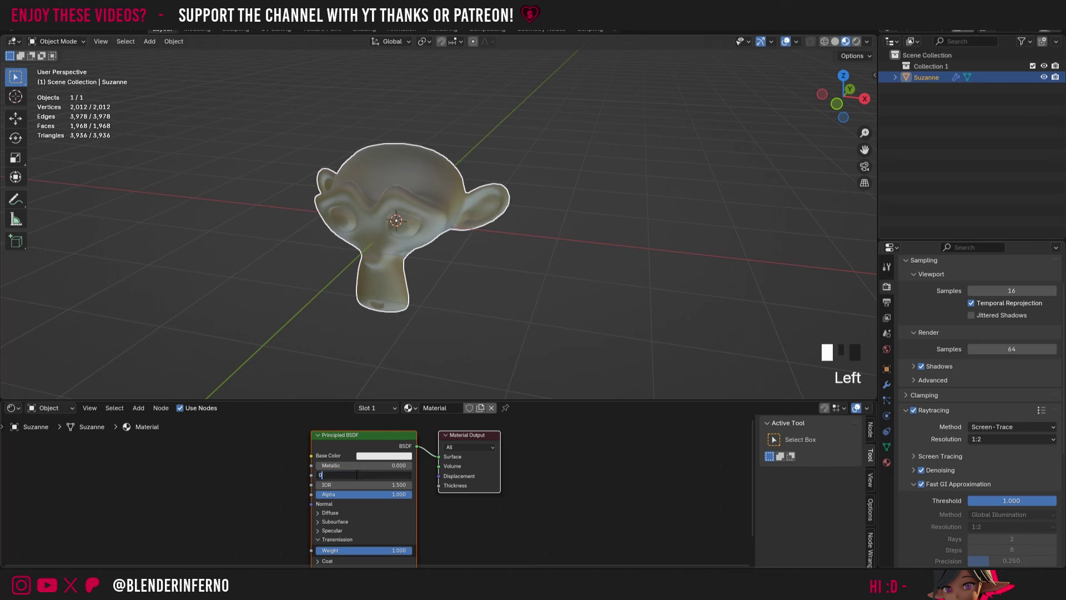
pyautogui.press('Return')
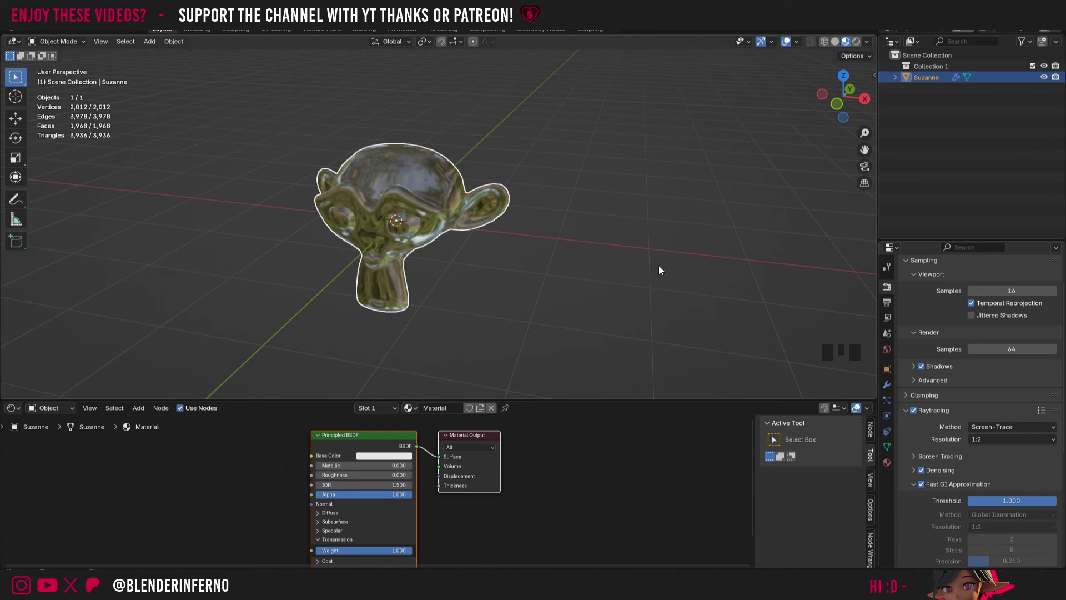
# Add a cube and move it 4.3161 m along the Y axis
pyautogui.hotkey('shift', 'a')
pyautogui.moveTo(539, 237)
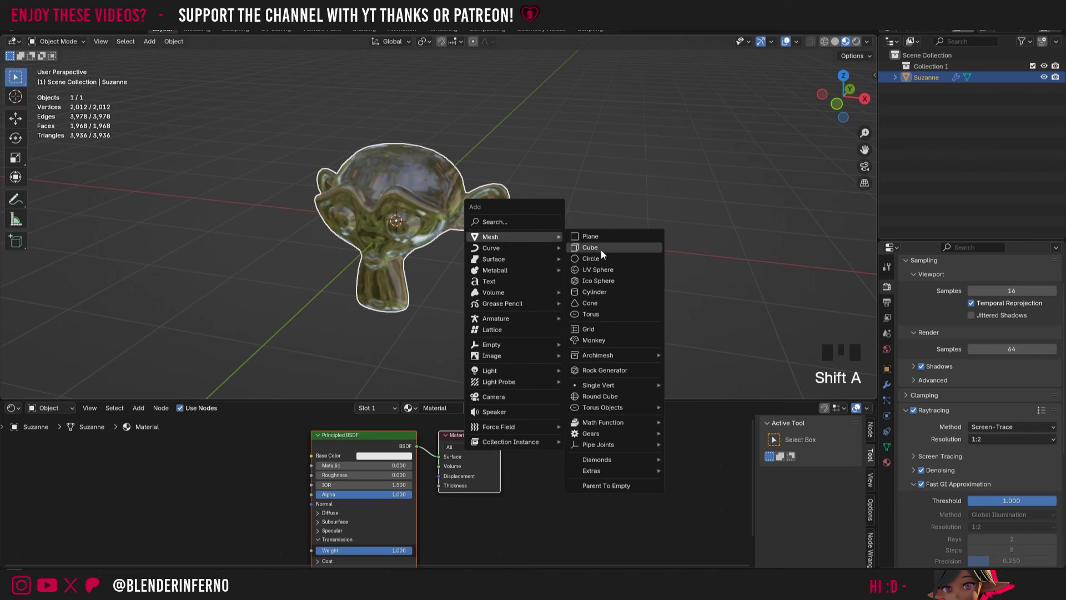
pyautogui.click(590, 248)
pyautogui.press('g')
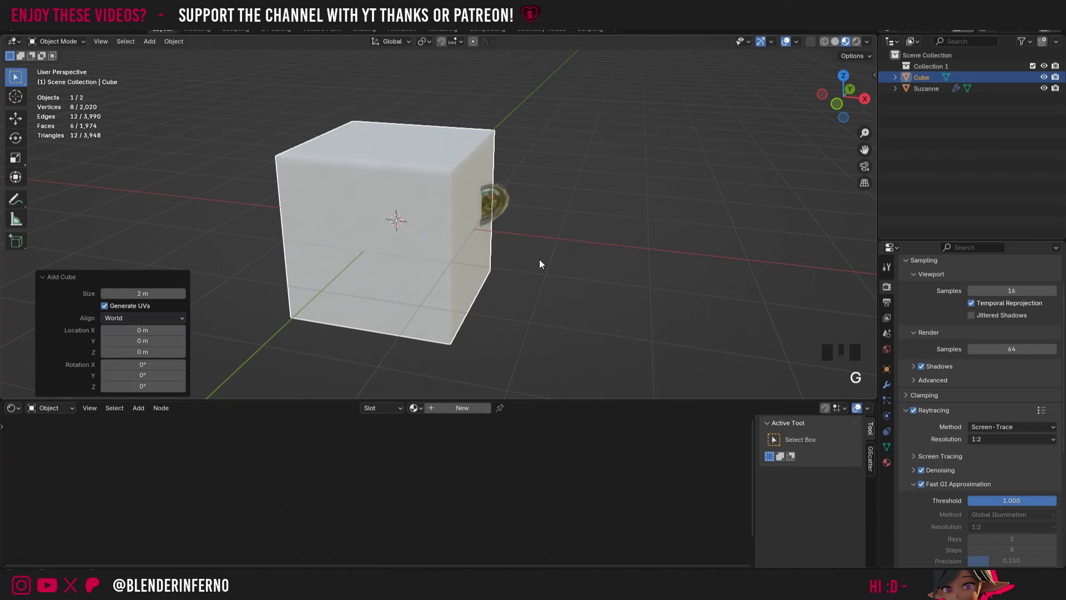
pyautogui.press('g')
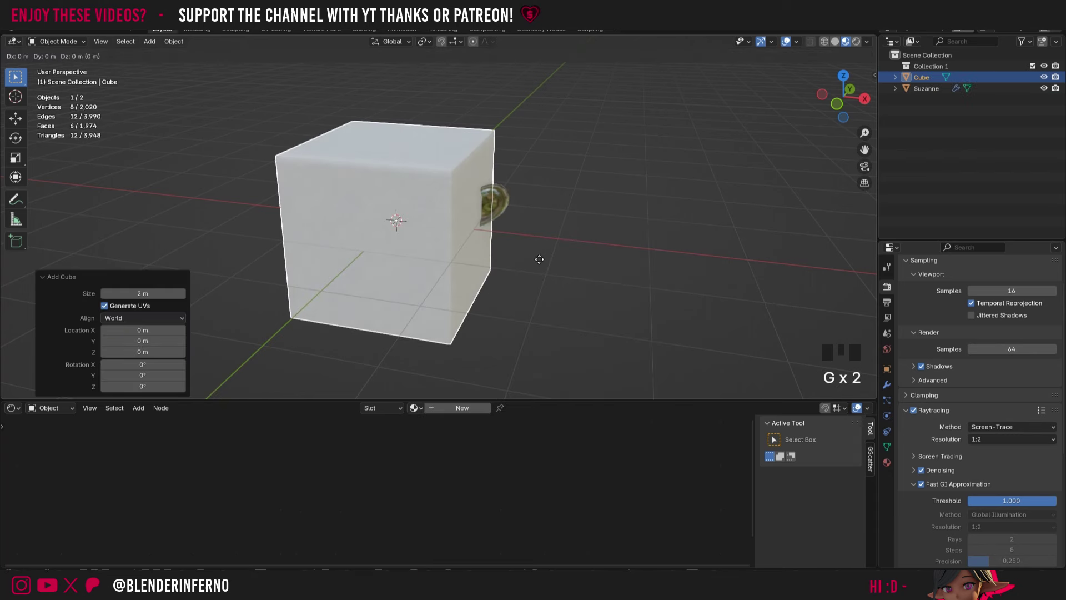
pyautogui.press('y')
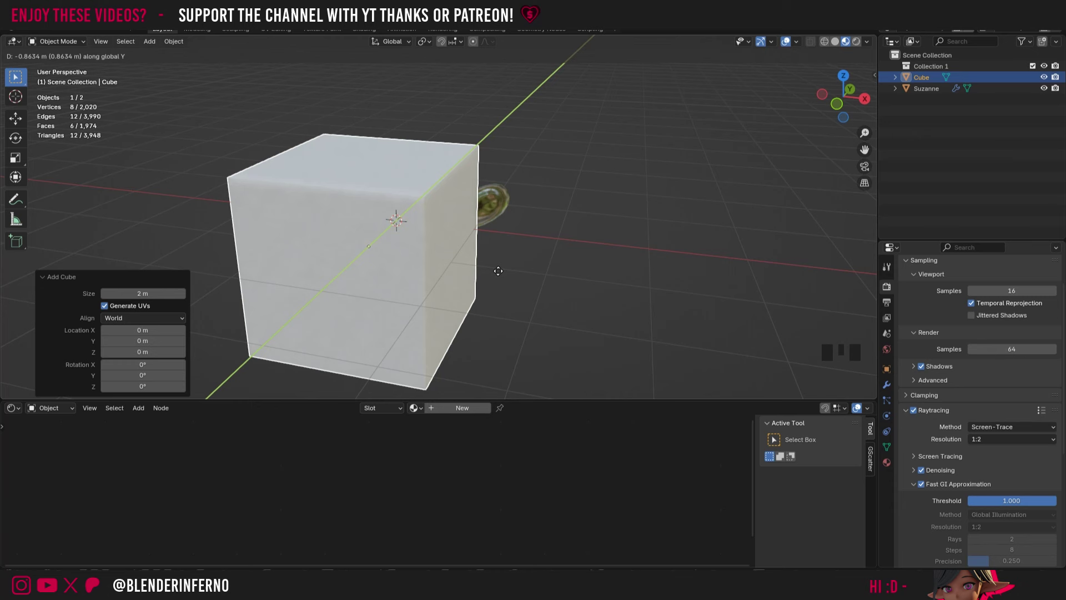
pyautogui.click(682, 65)
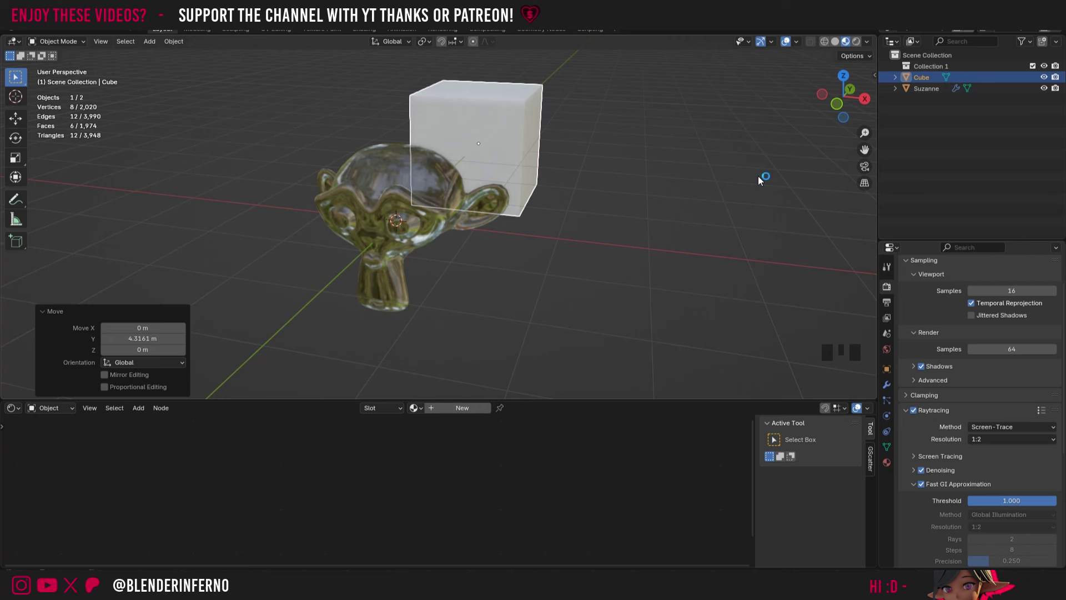
# Select Suzanne and enable Raytraced Transmission in its material settings
pyautogui.click(385, 170)
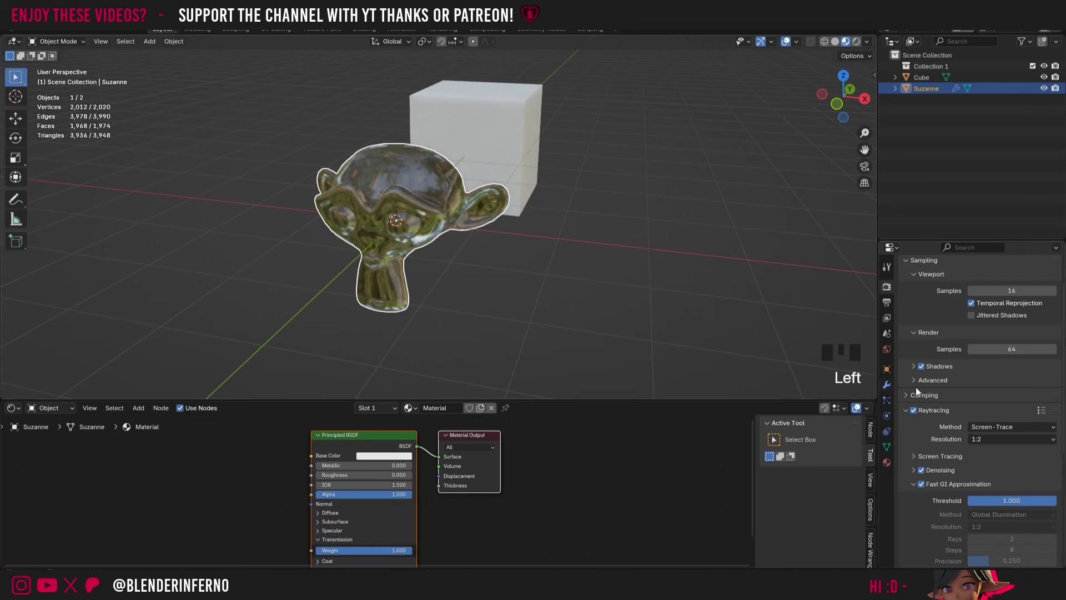
pyautogui.scroll(2, 914, 387)
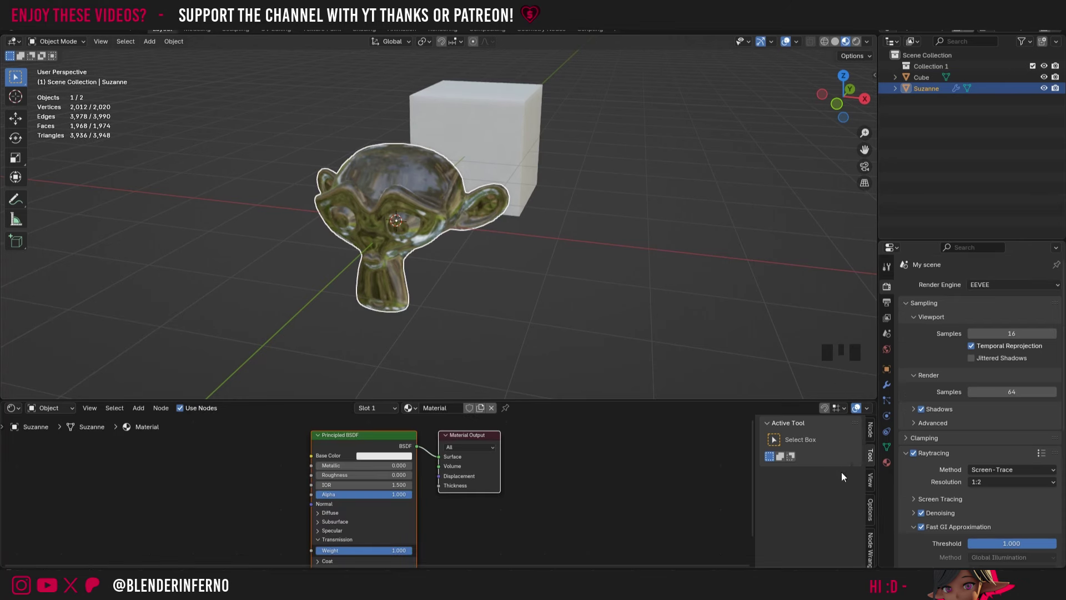
pyautogui.click(886, 462)
pyautogui.scroll(-13, 935, 488)
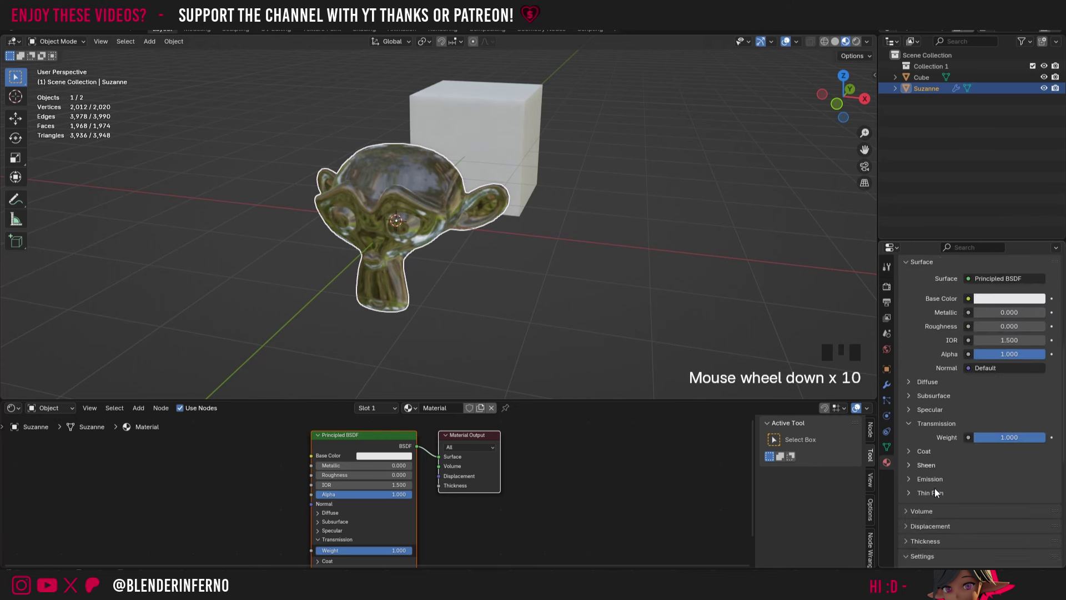
pyautogui.scroll(-7, 933, 485)
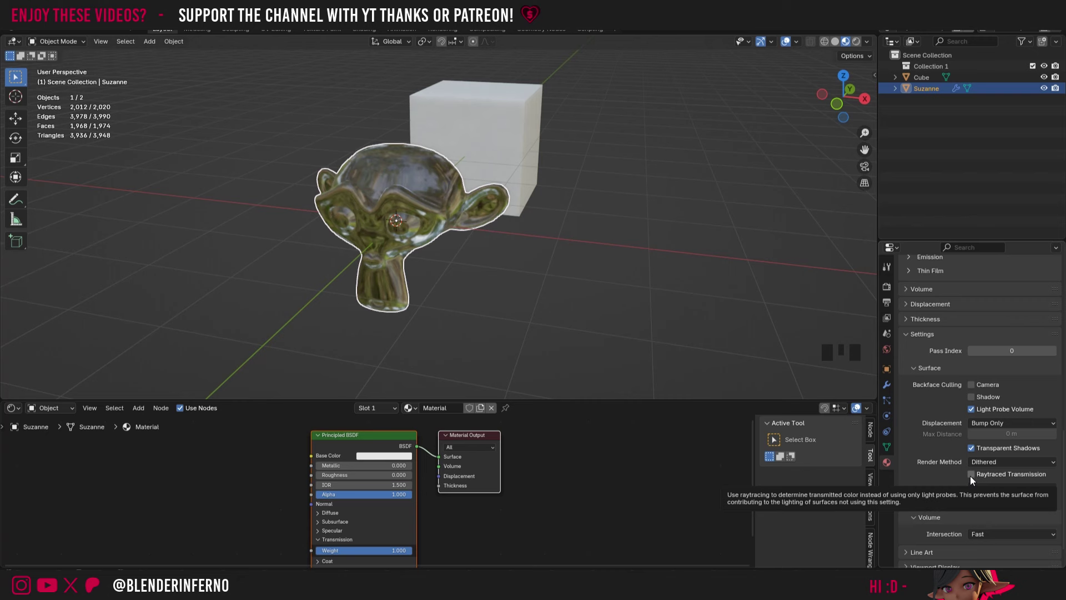
pyautogui.click(970, 475)
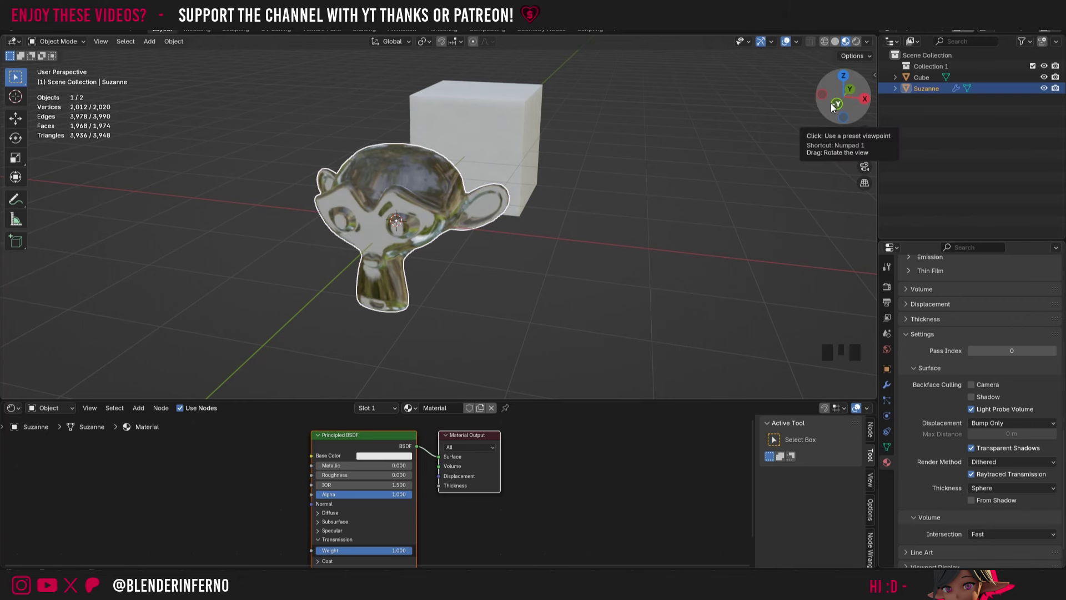
# Set the material's transmission Thickness mode to Slab
pyautogui.moveTo(832, 107); pyautogui.dragTo(874, 109)
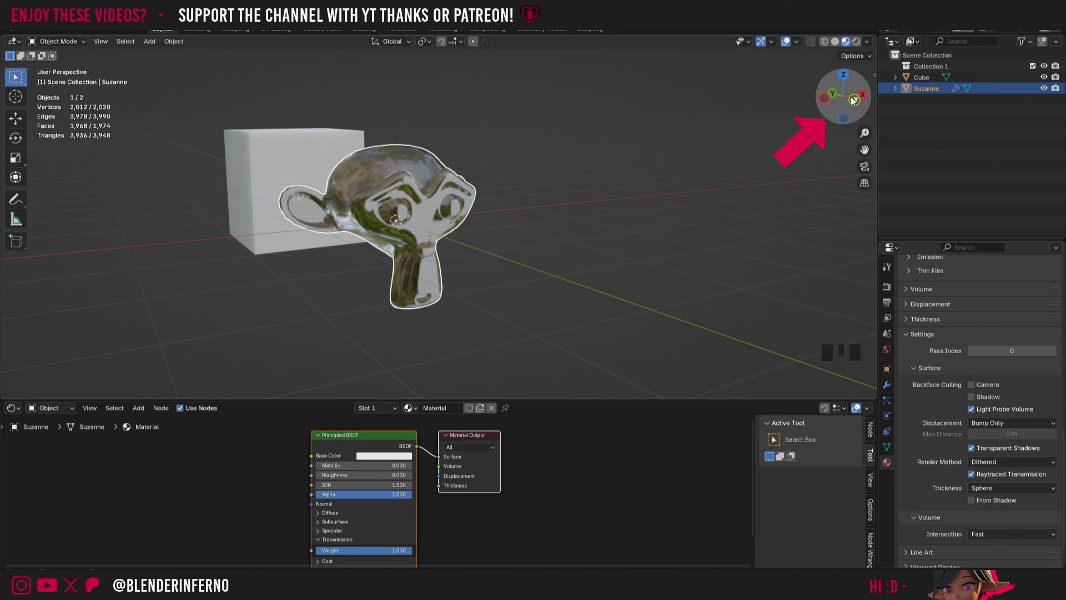
pyautogui.moveTo(854, 100); pyautogui.dragTo(825, 101)
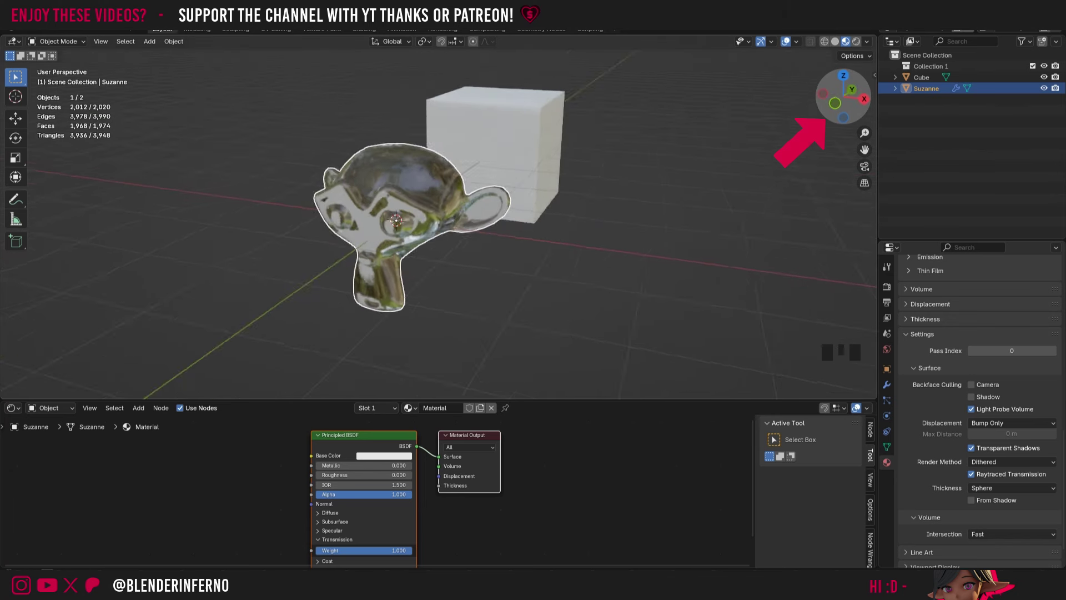
pyautogui.doubleClick(834, 103)
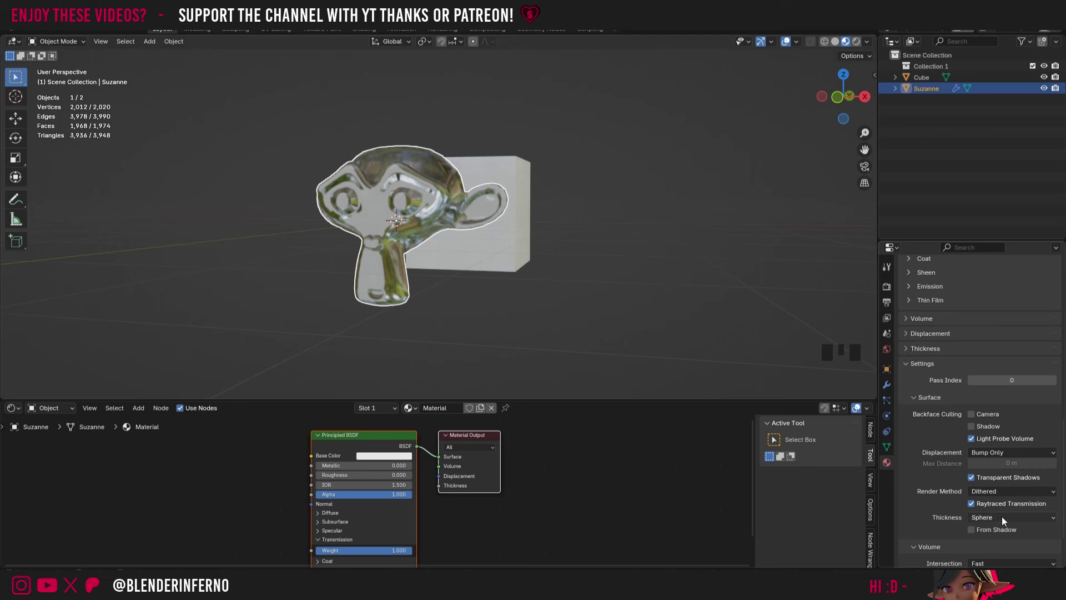
pyautogui.click(979, 517)
pyautogui.click(982, 517)
pyautogui.click(980, 543)
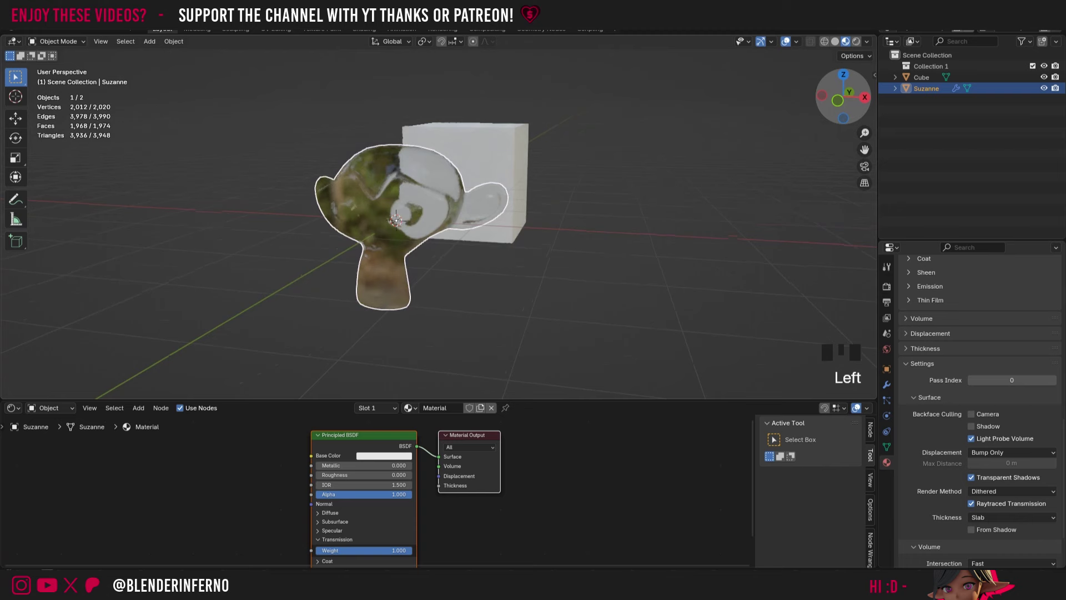
pyautogui.moveTo(842, 95); pyautogui.dragTo(504, 133)
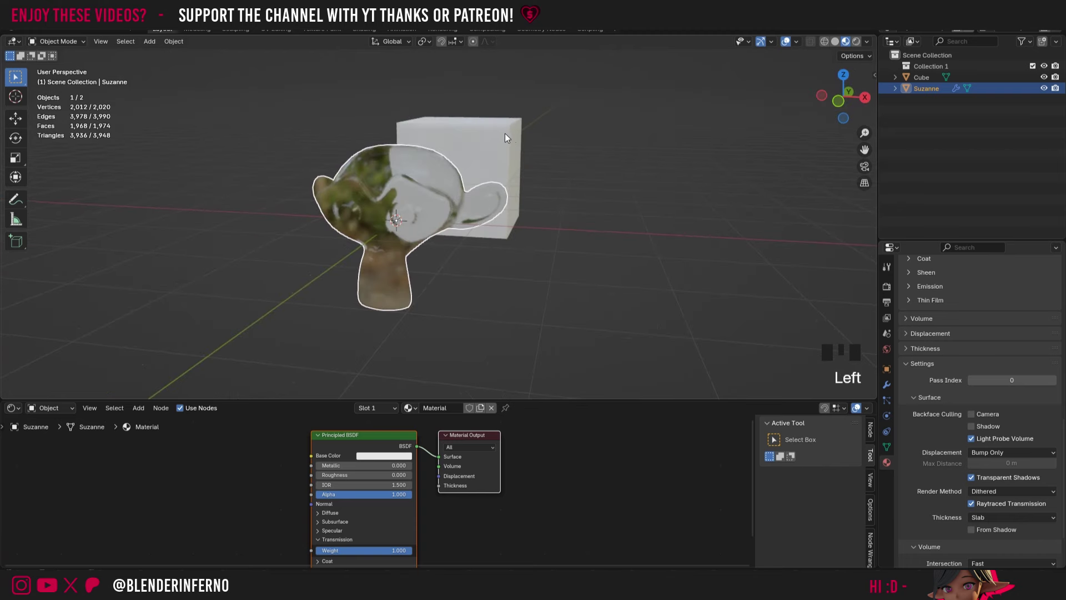
# Switch to Rendered shading and create a new world with an Environment Texture as its colour
pyautogui.click(857, 42)
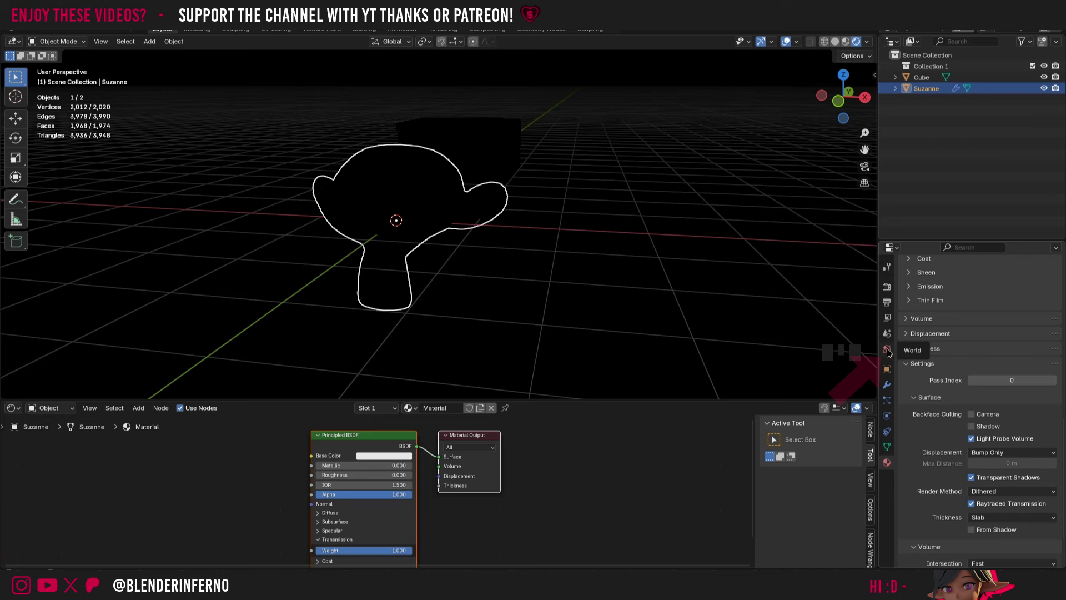
pyautogui.click(887, 348)
pyautogui.click(939, 283)
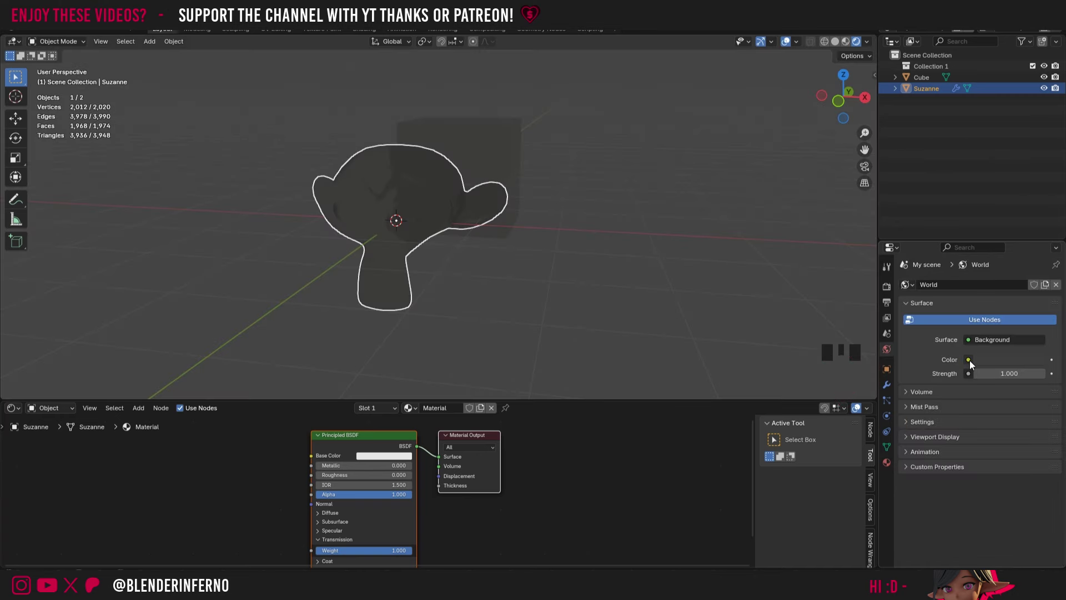
pyautogui.click(969, 360)
pyautogui.click(719, 409)
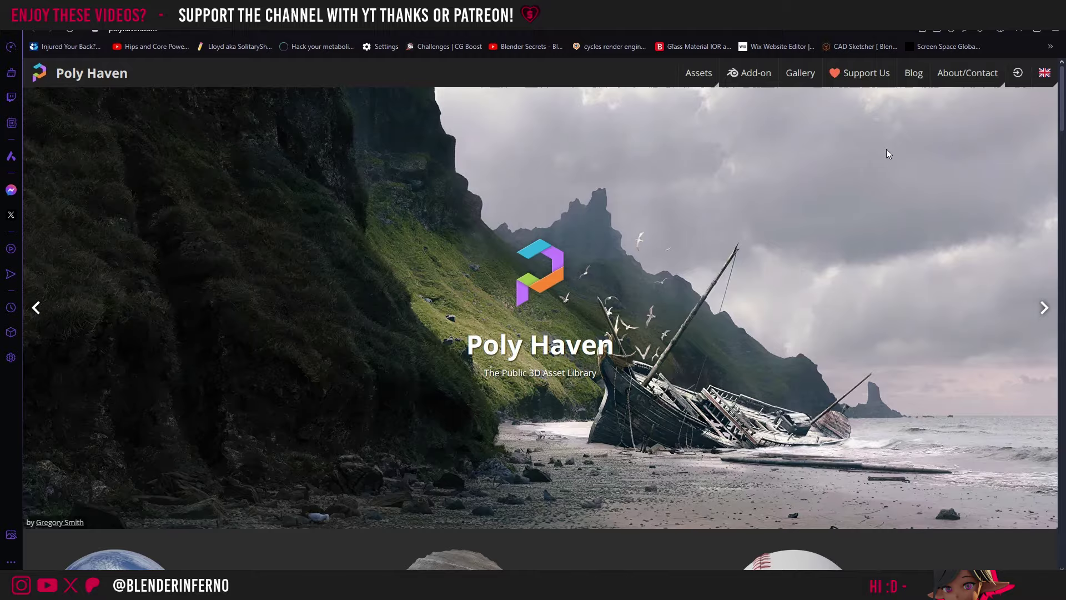
# Browse Poly Haven's Indoor HDRIs and open the Brown Photostudio 02 page
pyautogui.scroll(-5, 780, 114)
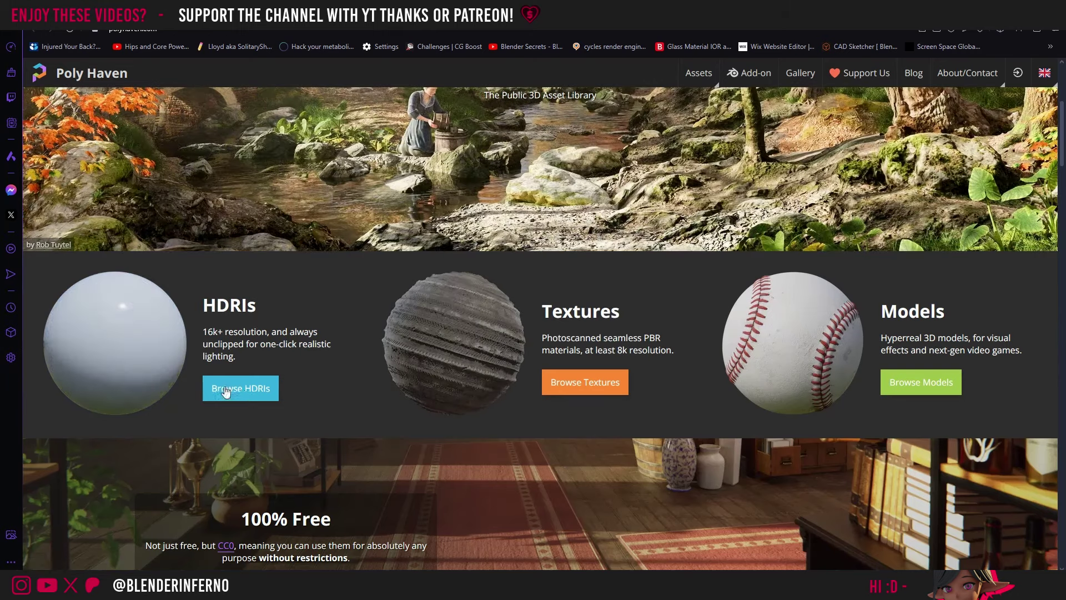
pyautogui.click(225, 391)
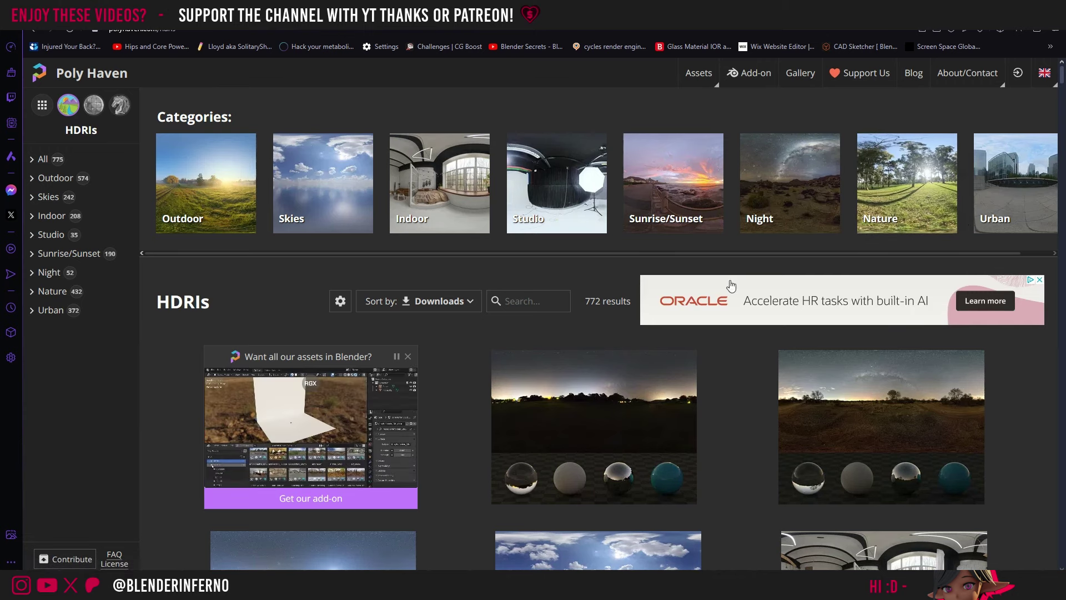
pyautogui.click(458, 194)
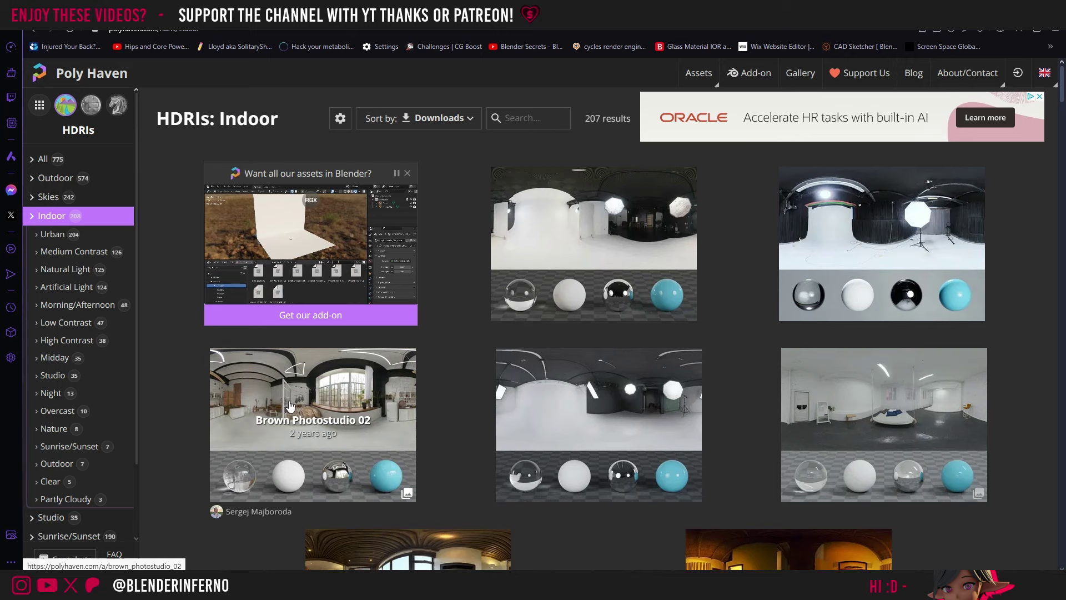
pyautogui.click(320, 390)
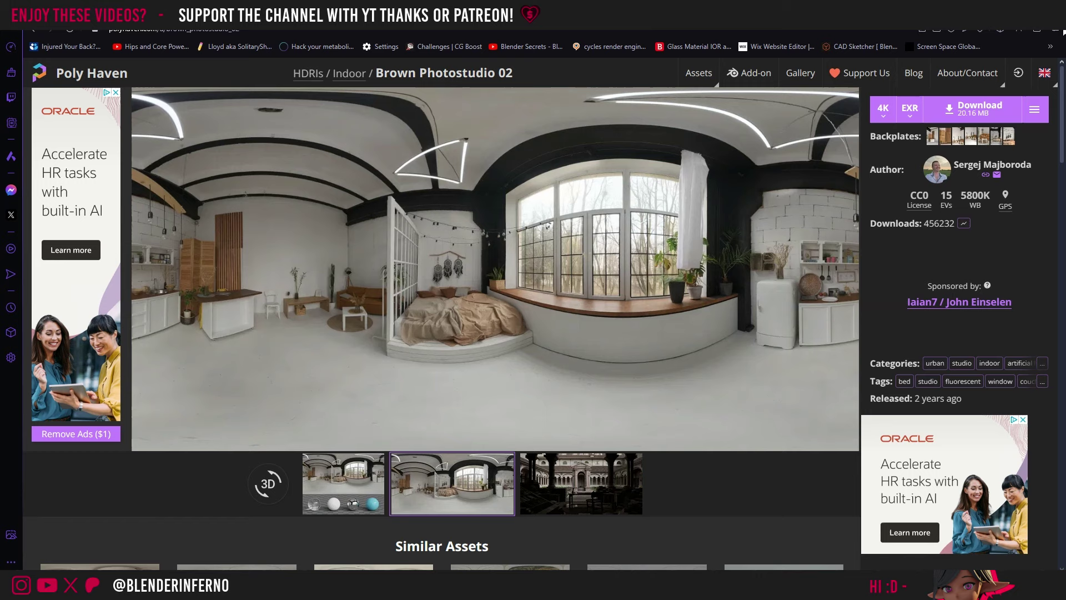
# Load brown_photostudio_02_4k.exr, found by searching 'exr', into the world's Environment Texture
pyautogui.click(1018, 28)
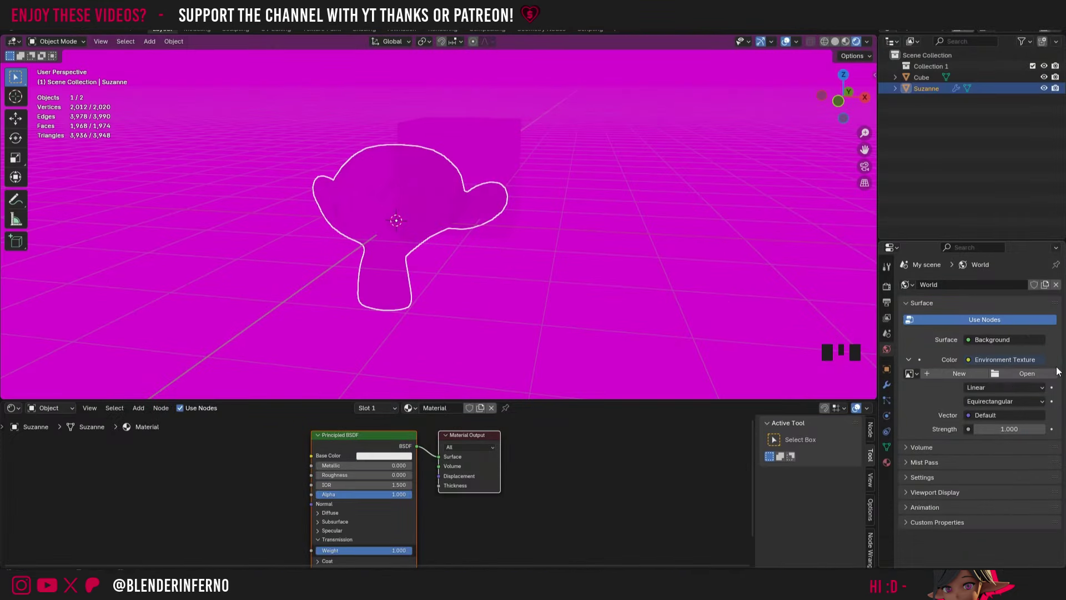
pyautogui.click(1011, 373)
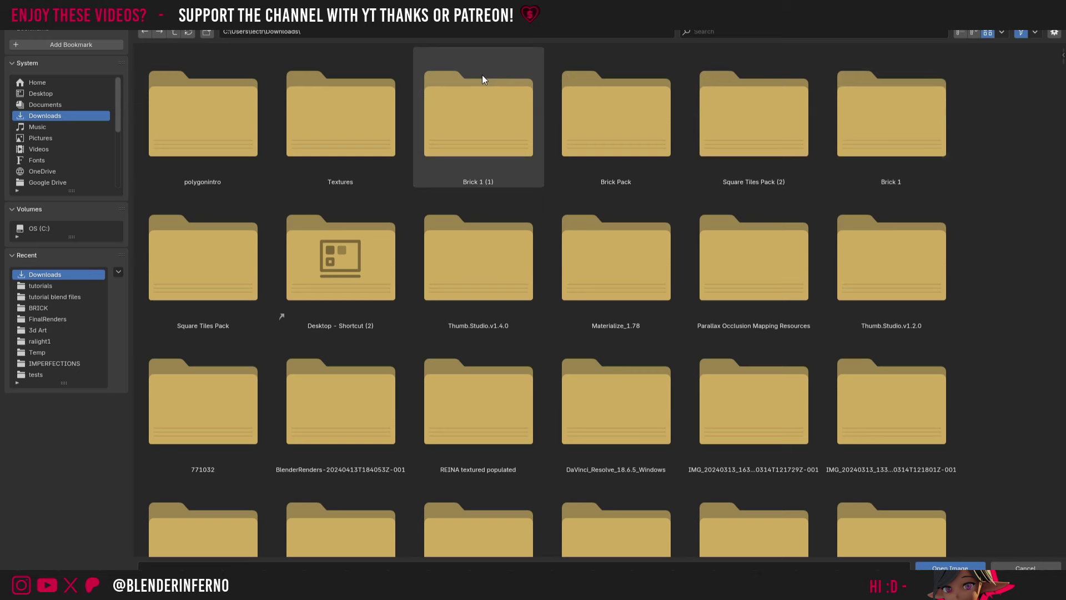
pyautogui.click(781, 32)
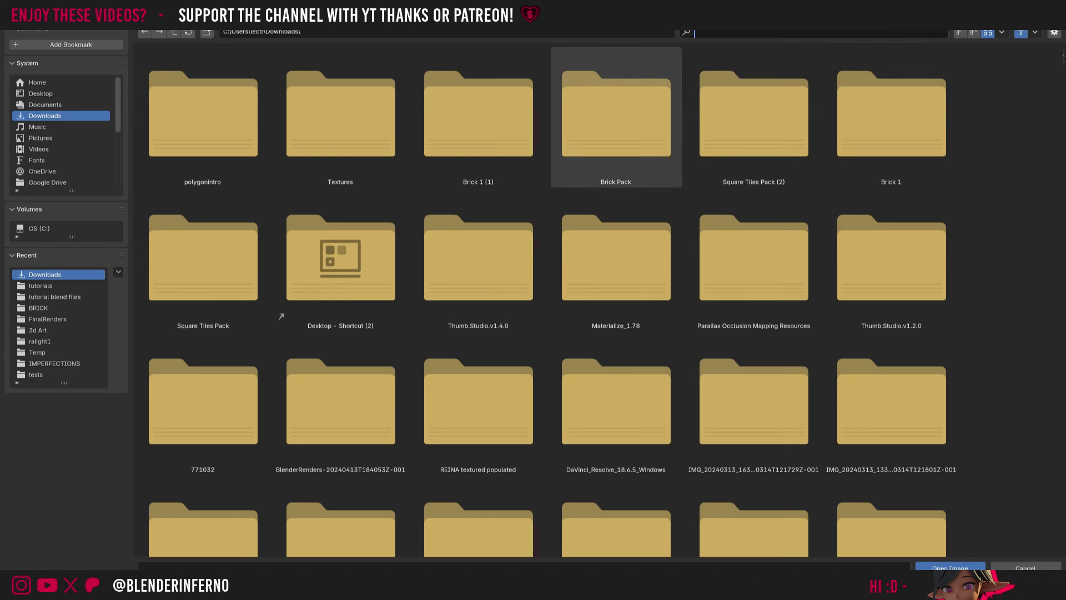
pyautogui.write('exr')
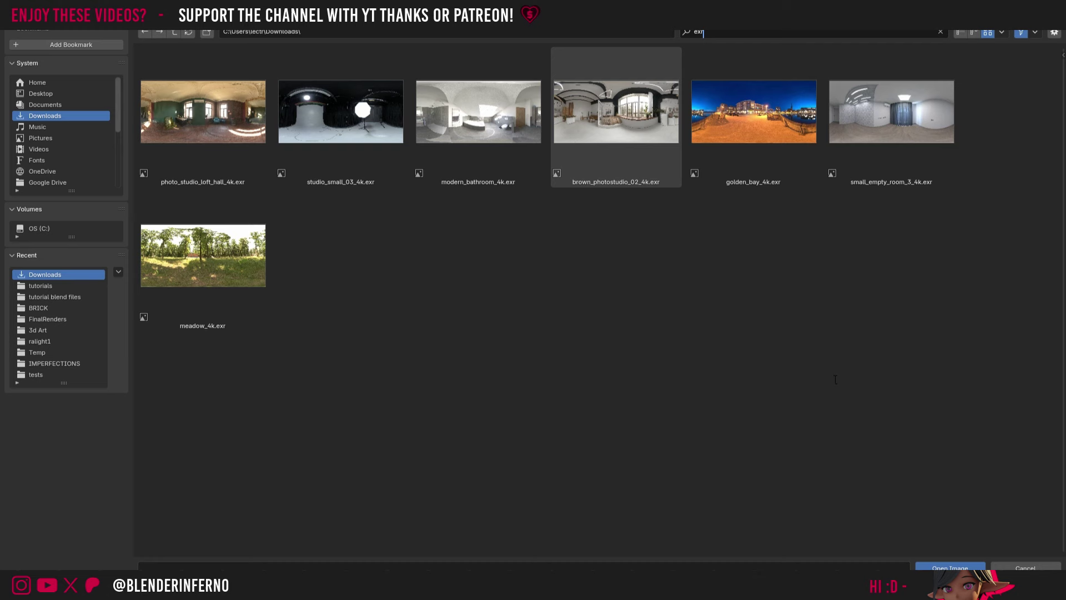
pyautogui.click(608, 158)
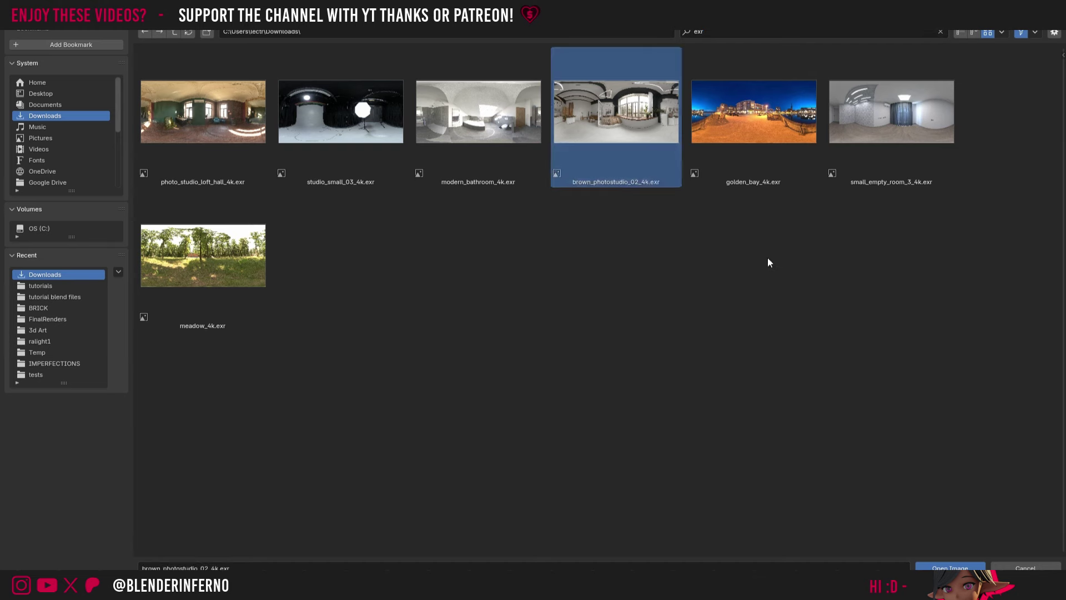
pyautogui.click(950, 566)
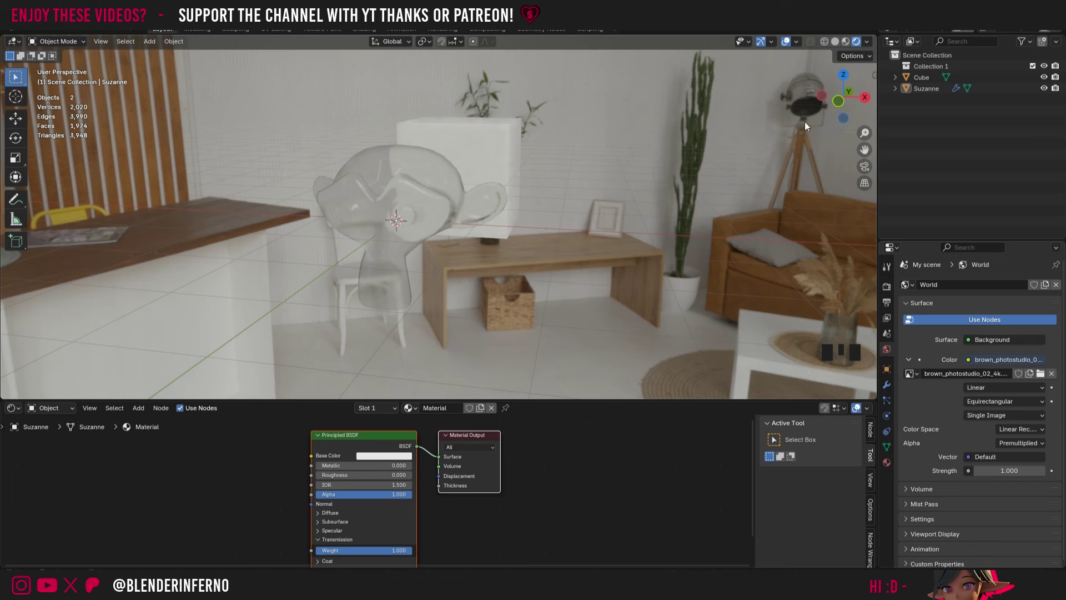
# Hide the floor grid, X and Y axis lines, and 3D cursor in the viewport overlays
pyautogui.click(796, 42)
pyautogui.click(780, 96)
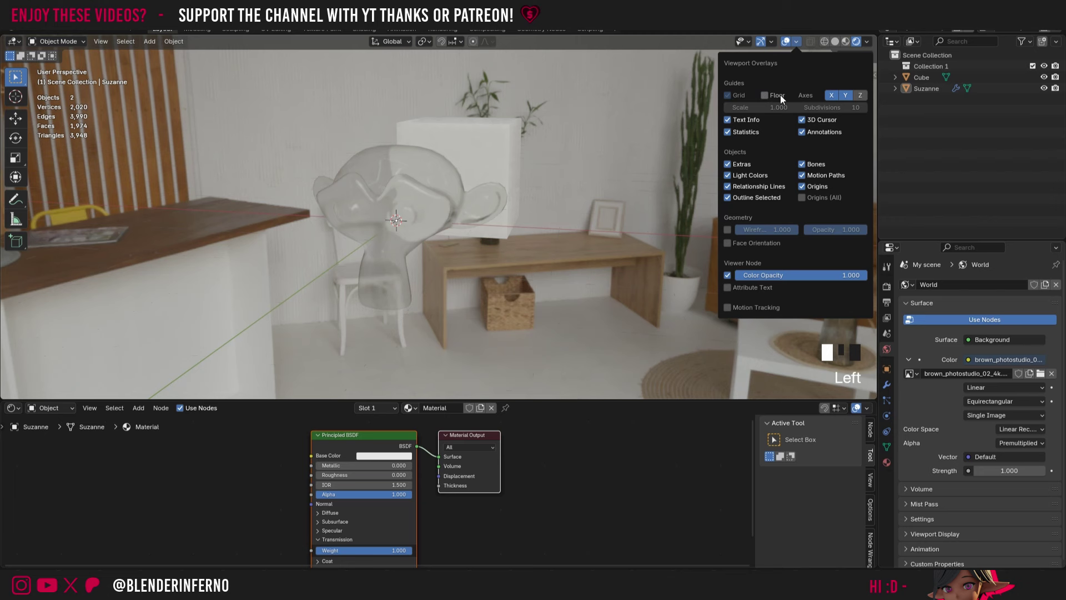
pyautogui.click(831, 96)
pyautogui.click(845, 95)
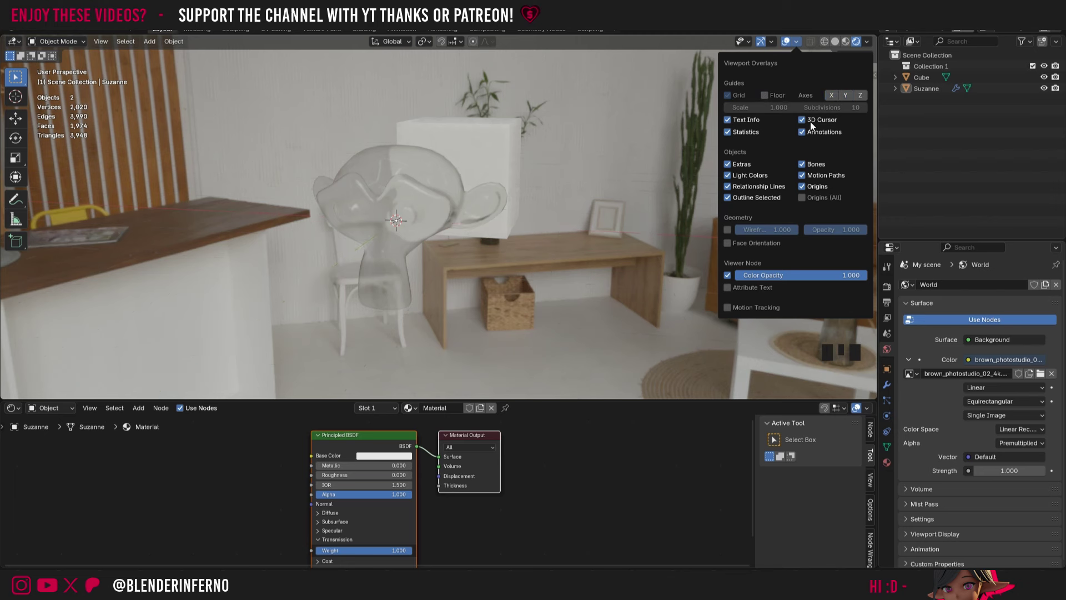
pyautogui.click(804, 119)
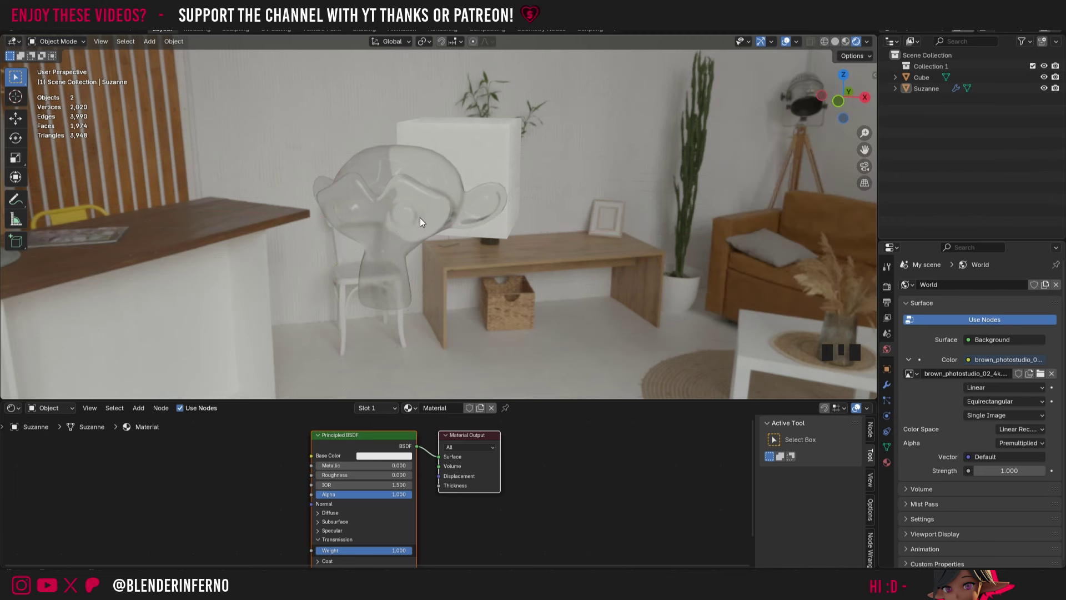
# Orbit around Suzanne and deselect it to view the glass cleanly
pyautogui.click(838, 100)
pyautogui.moveTo(838, 100); pyautogui.dragTo(804, 66)
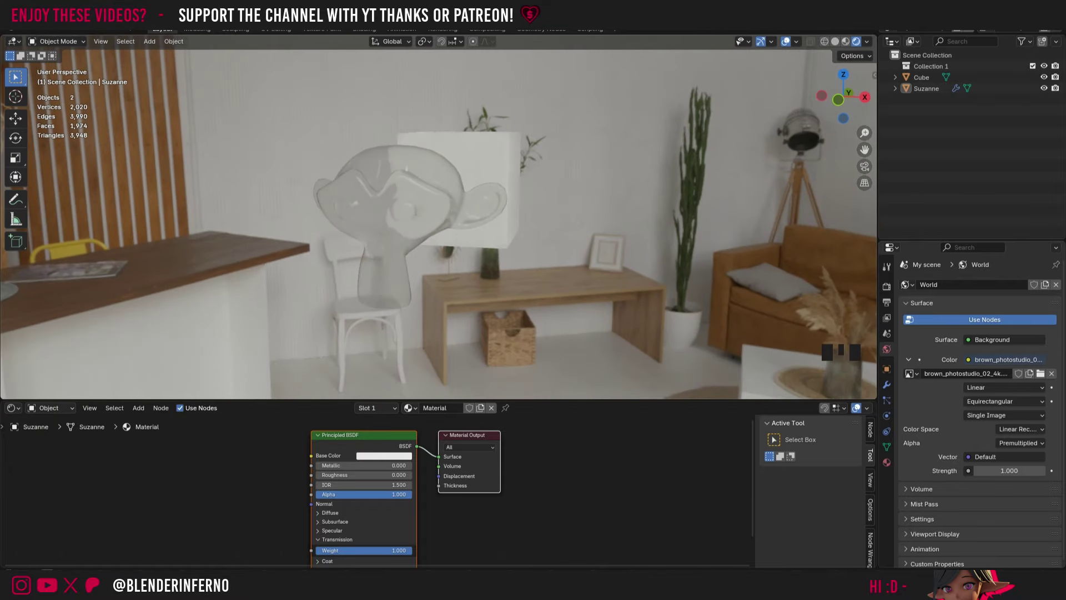
pyautogui.click(797, 42)
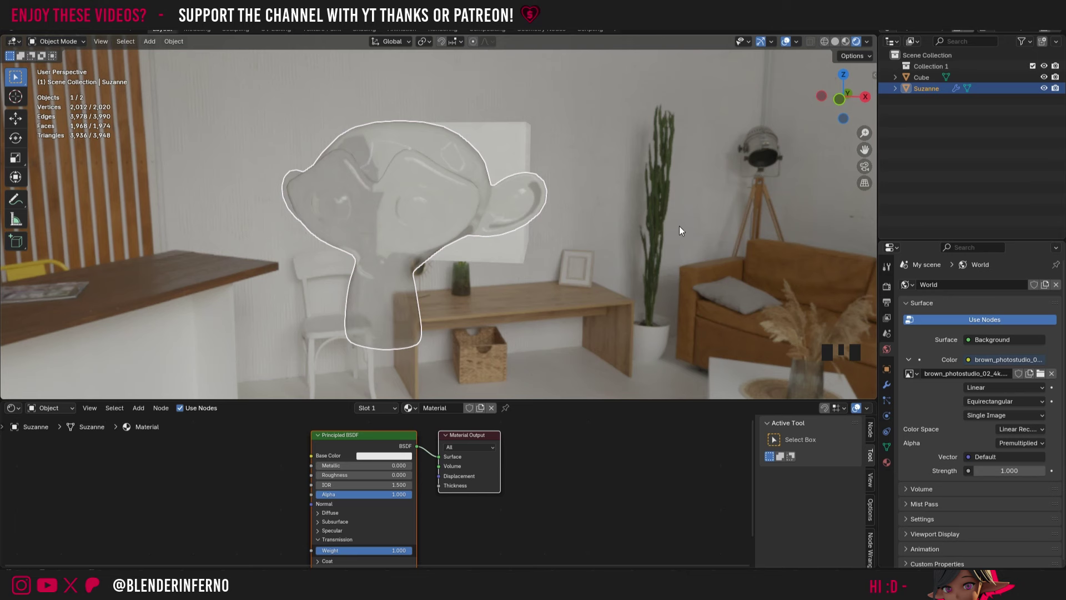
pyautogui.click(512, 250)
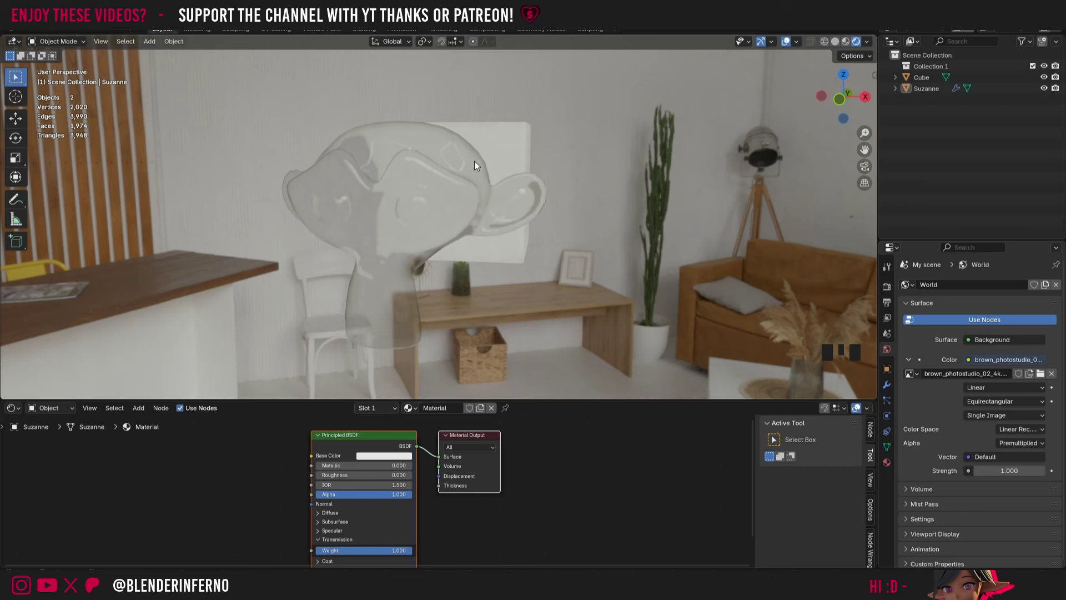
# Add a Solidify modifier to Suzanne and move it to the top of the stack
pyautogui.click(423, 147)
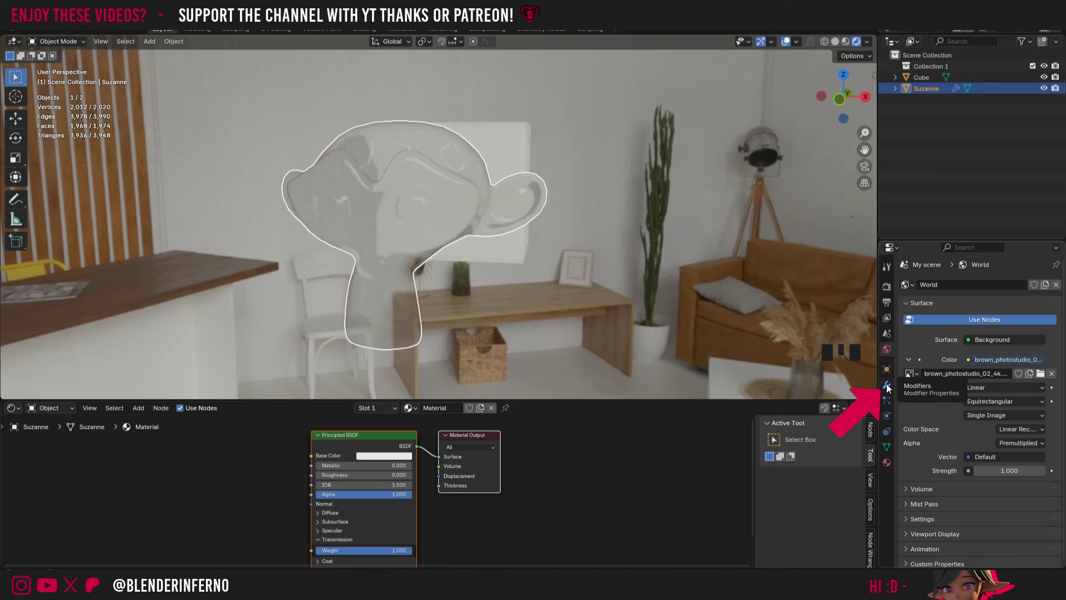
pyautogui.click(887, 387)
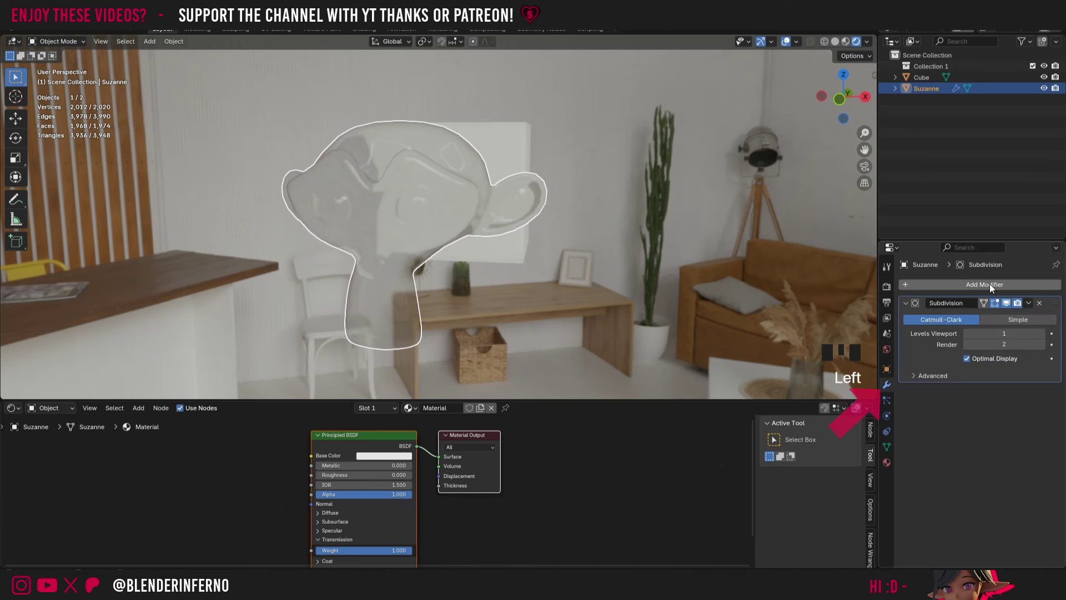
pyautogui.click(963, 281)
pyautogui.moveTo(956, 289)
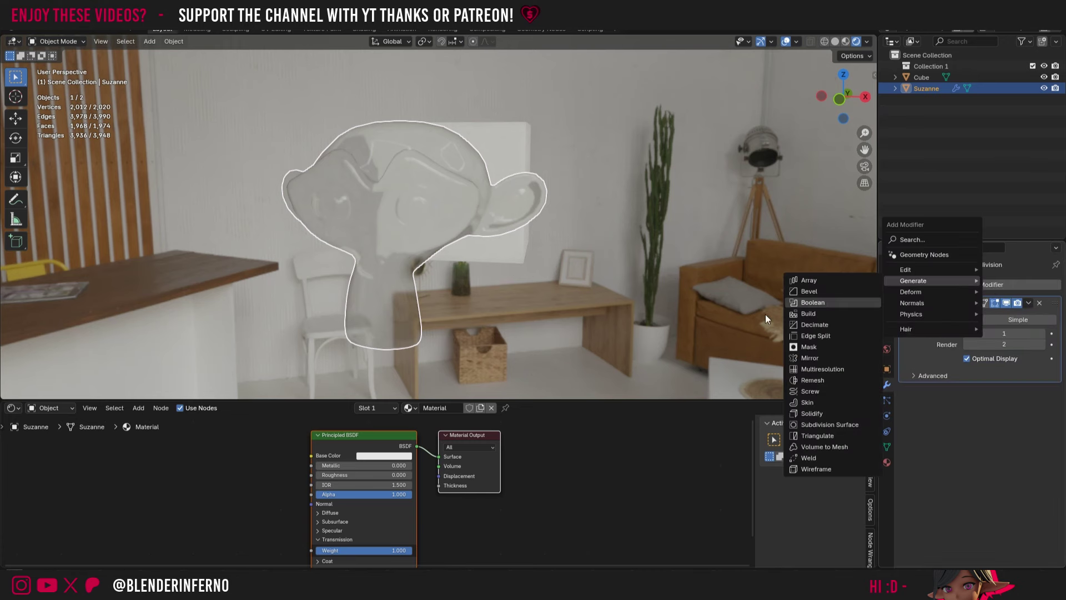
pyautogui.click(812, 413)
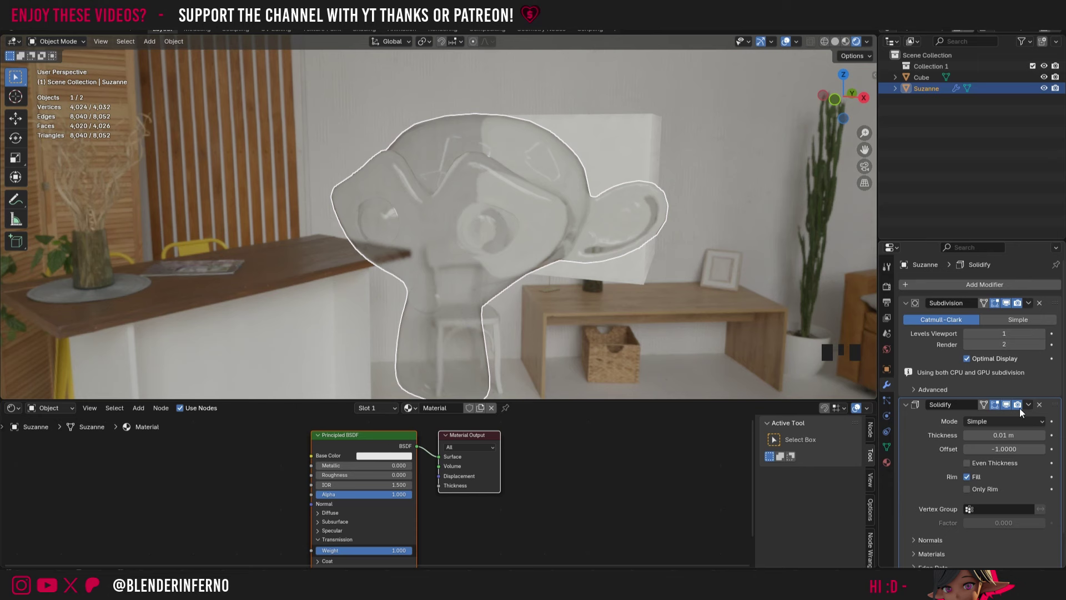
pyautogui.click(1028, 407)
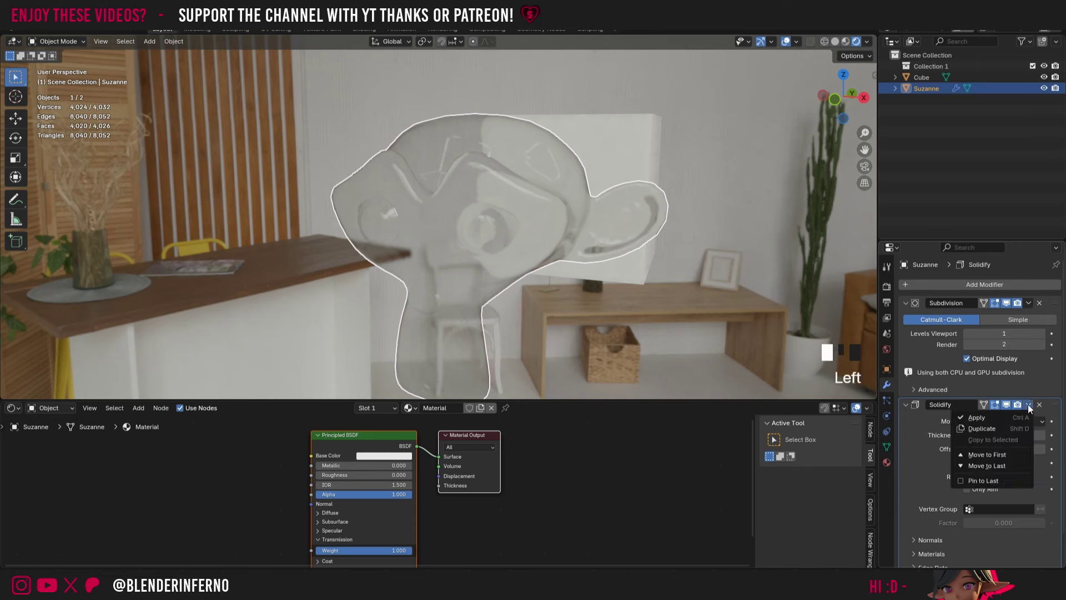
pyautogui.click(992, 455)
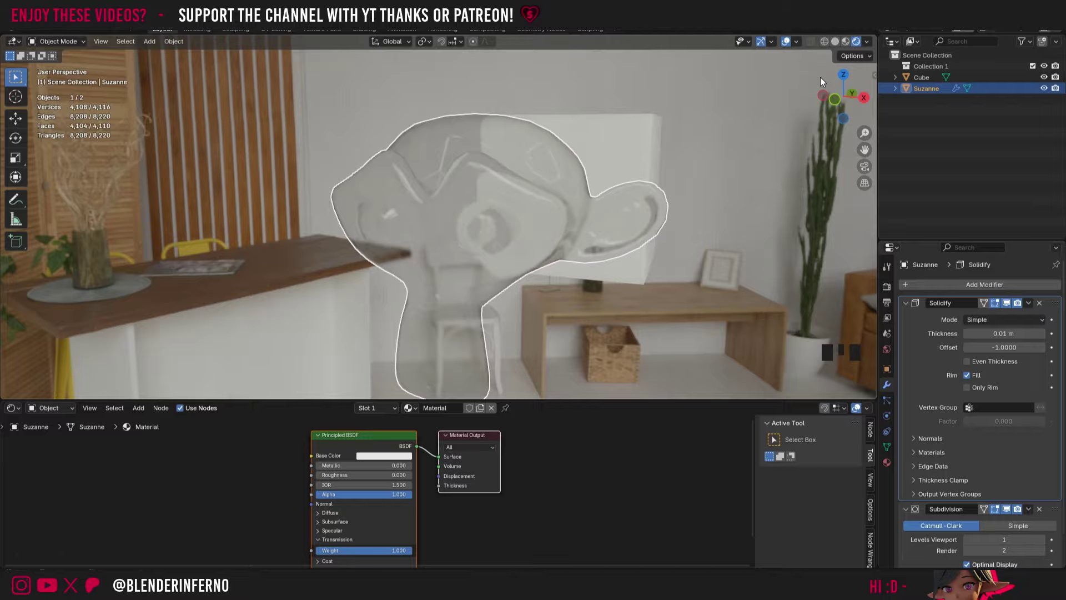
# In wireframe view, raise the Solidify thickness to 0.04 m
pyautogui.click(825, 42)
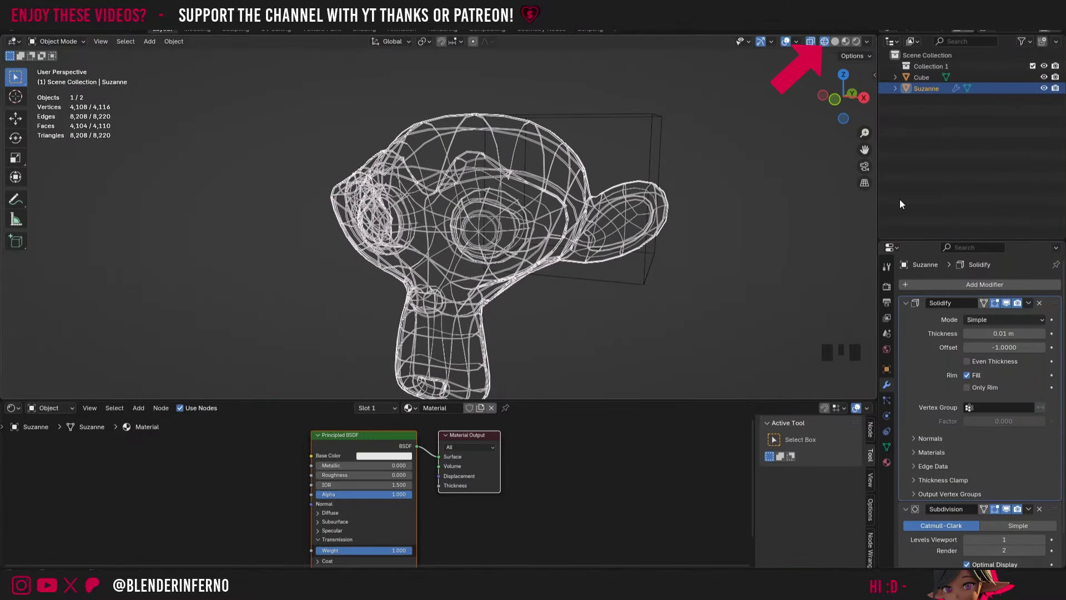
pyautogui.click(1042, 333)
pyautogui.click(1042, 333)
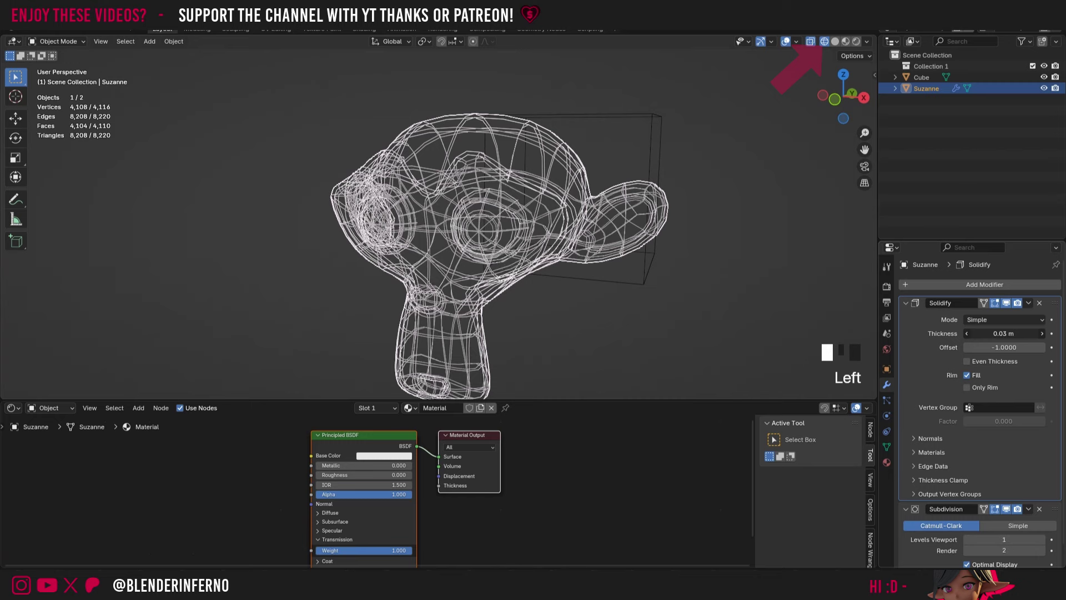
pyautogui.click(1042, 333)
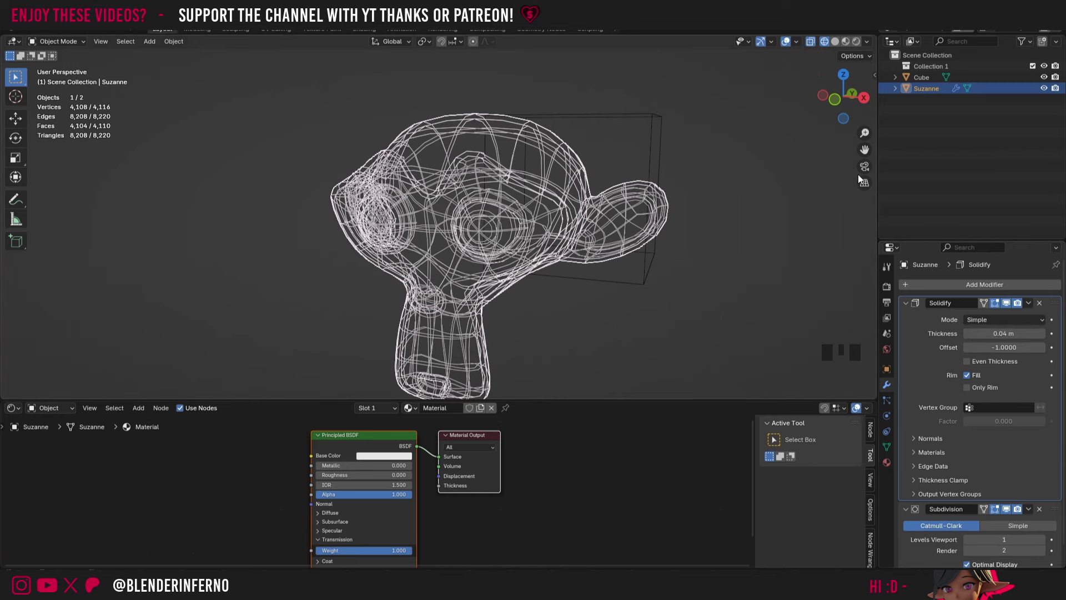
pyautogui.moveTo(841, 99); pyautogui.dragTo(835, 97)
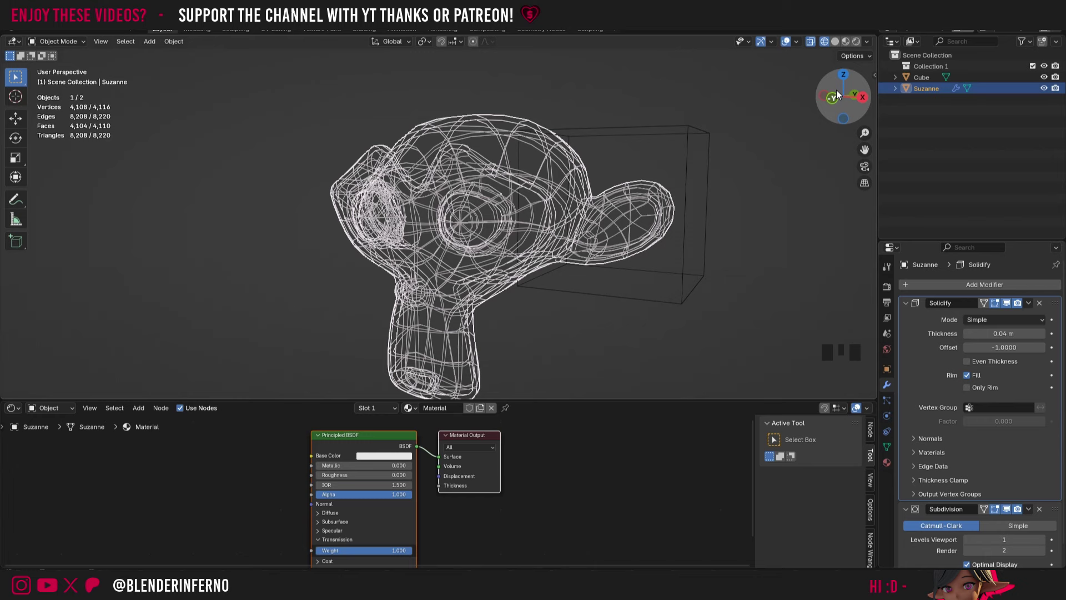
pyautogui.click(856, 41)
pyautogui.click(725, 216)
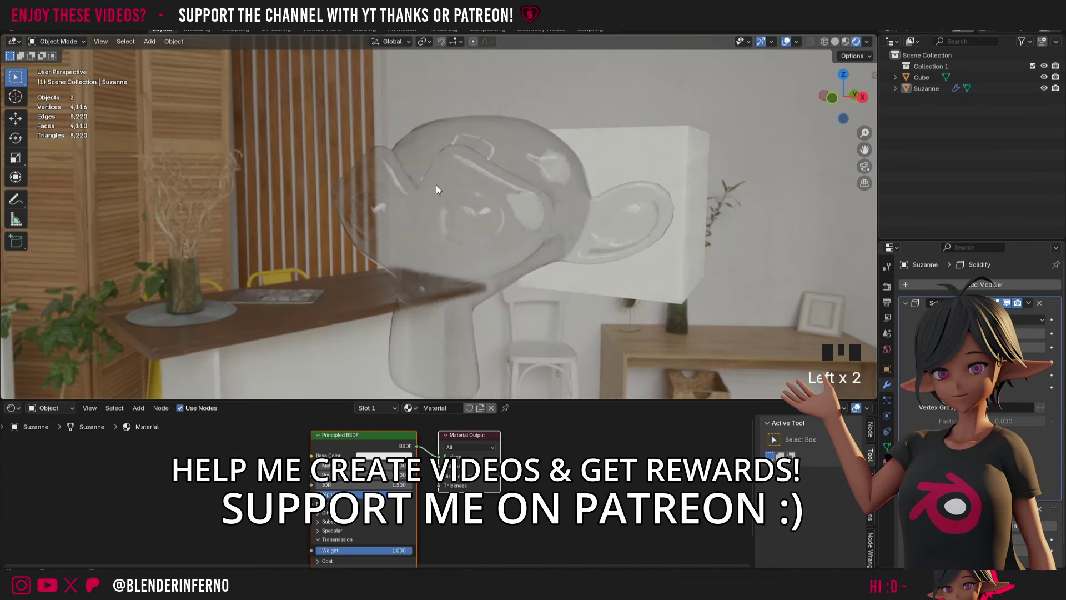
pyautogui.scroll(-2, 705, 256)
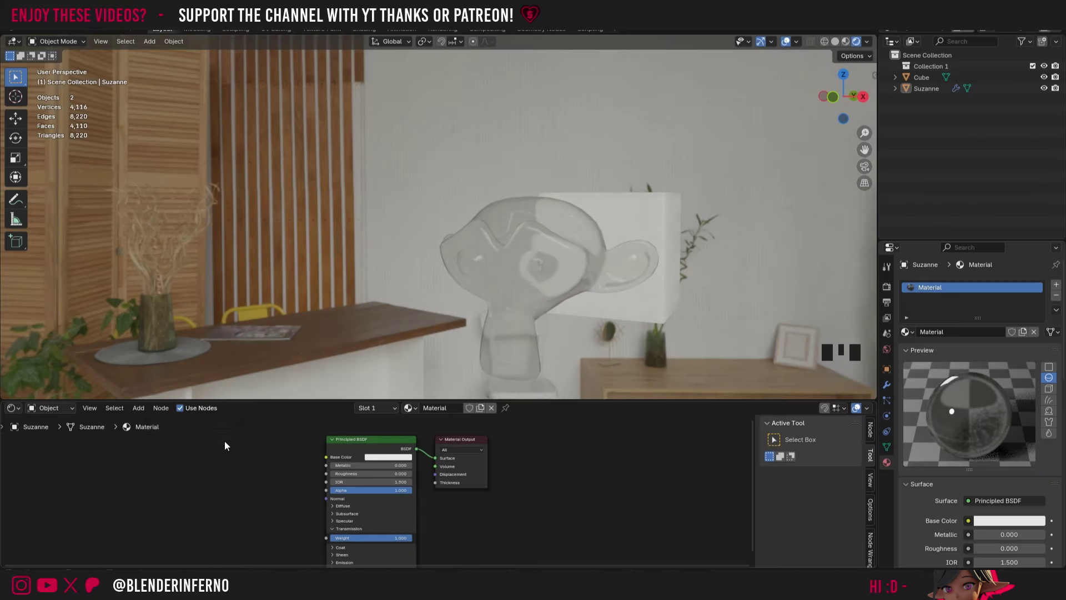
# Add a Mix Shader node and unplug the Principled BSDF from the Material Output Surface
pyautogui.hotkey('shift', 'a')
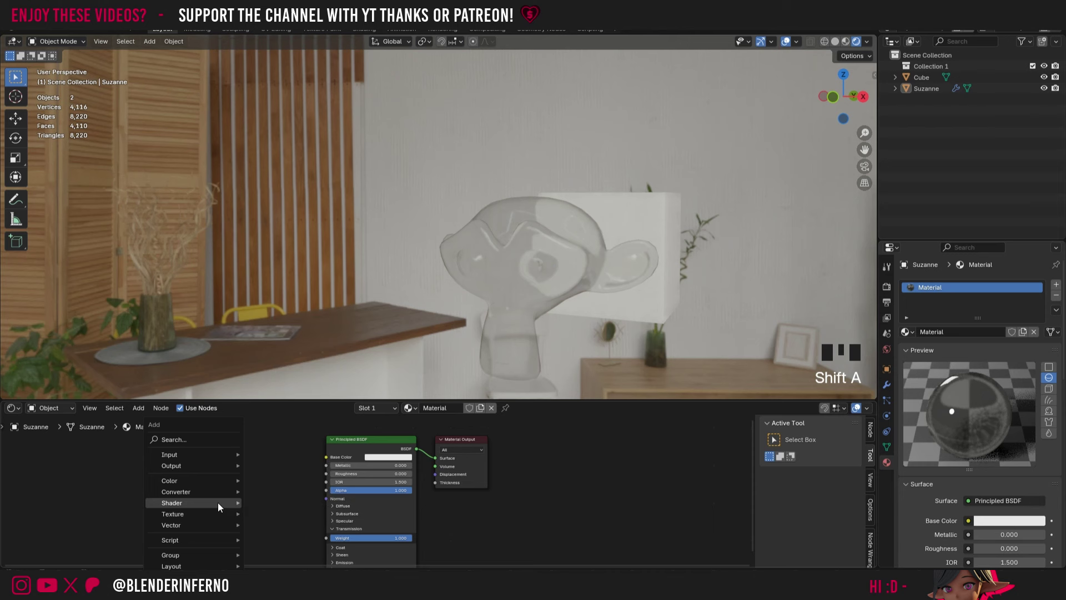
pyautogui.moveTo(218, 502)
pyautogui.click(290, 401)
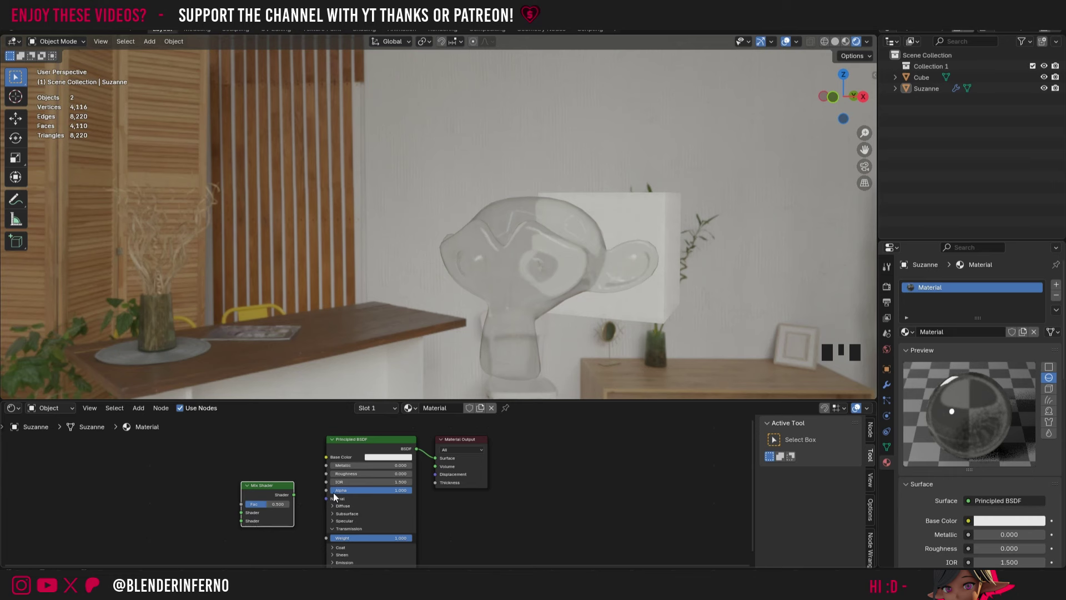
pyautogui.moveTo(257, 496); pyautogui.dragTo(274, 477)
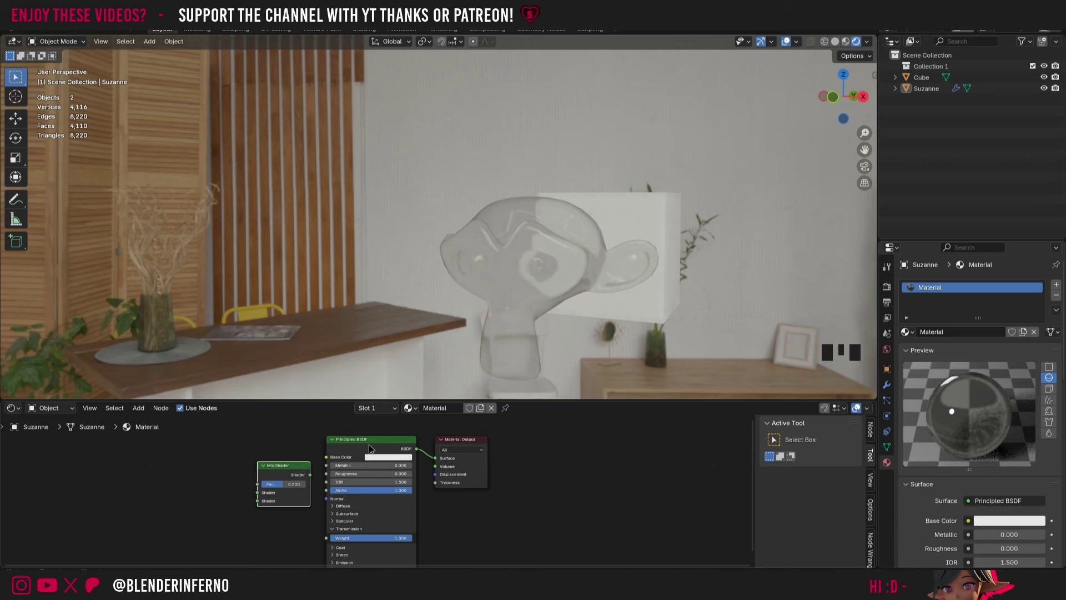
pyautogui.moveTo(375, 443); pyautogui.dragTo(380, 451)
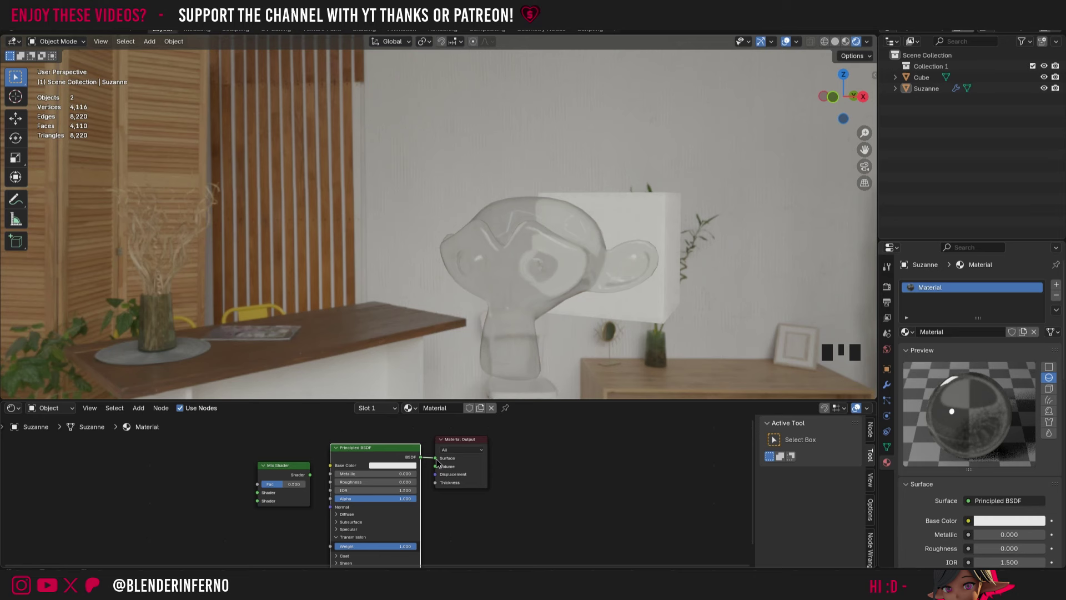
pyautogui.moveTo(438, 462); pyautogui.dragTo(410, 457)
# Move Principled BSDF left, feed it into the Mix Shader, and wire the Mix Shader to Surface
pyautogui.click(347, 466)
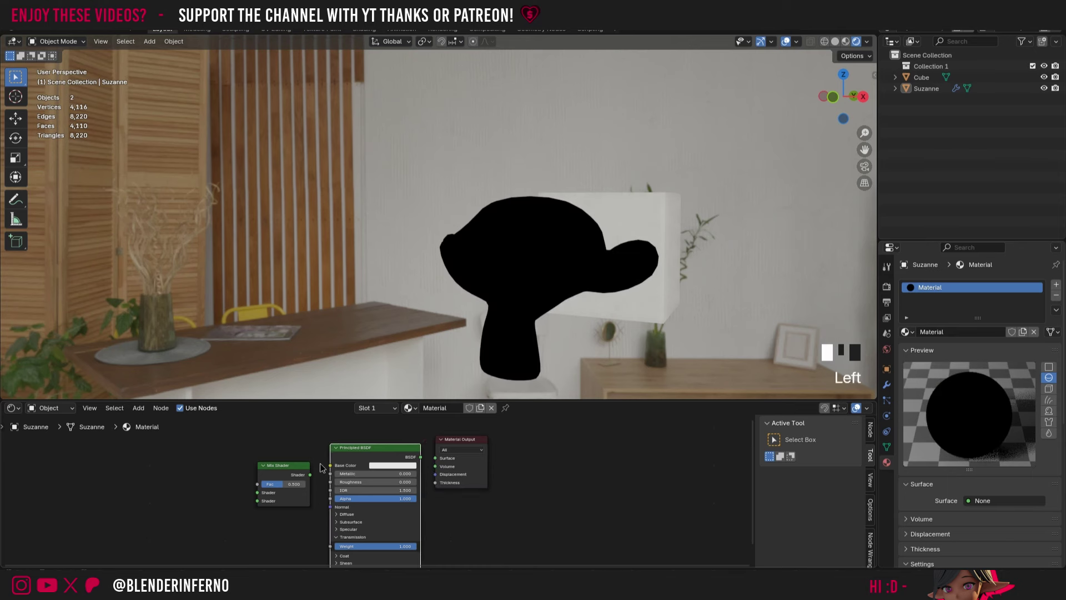
pyautogui.press('g')
pyautogui.click(98, 471)
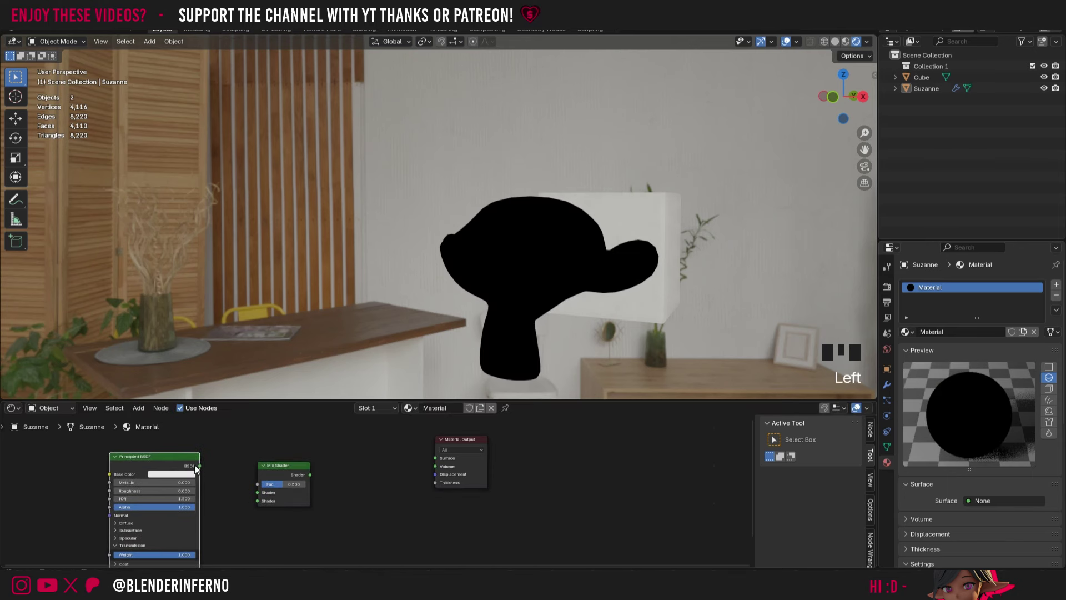
pyautogui.moveTo(201, 466); pyautogui.dragTo(260, 504)
pyautogui.moveTo(137, 461); pyautogui.dragTo(151, 487)
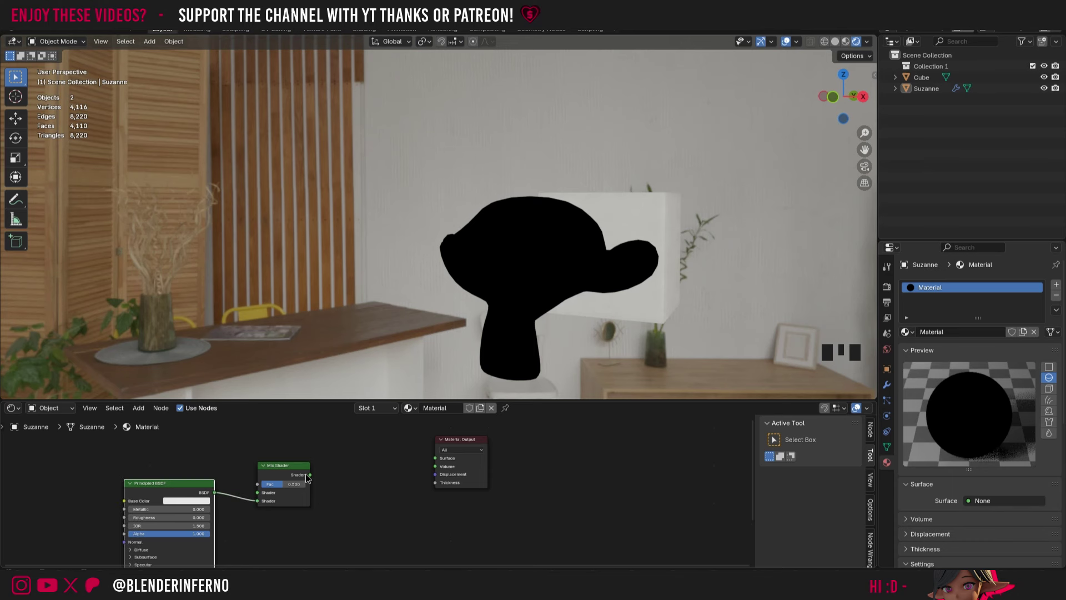
pyautogui.moveTo(435, 458); pyautogui.dragTo(311, 475)
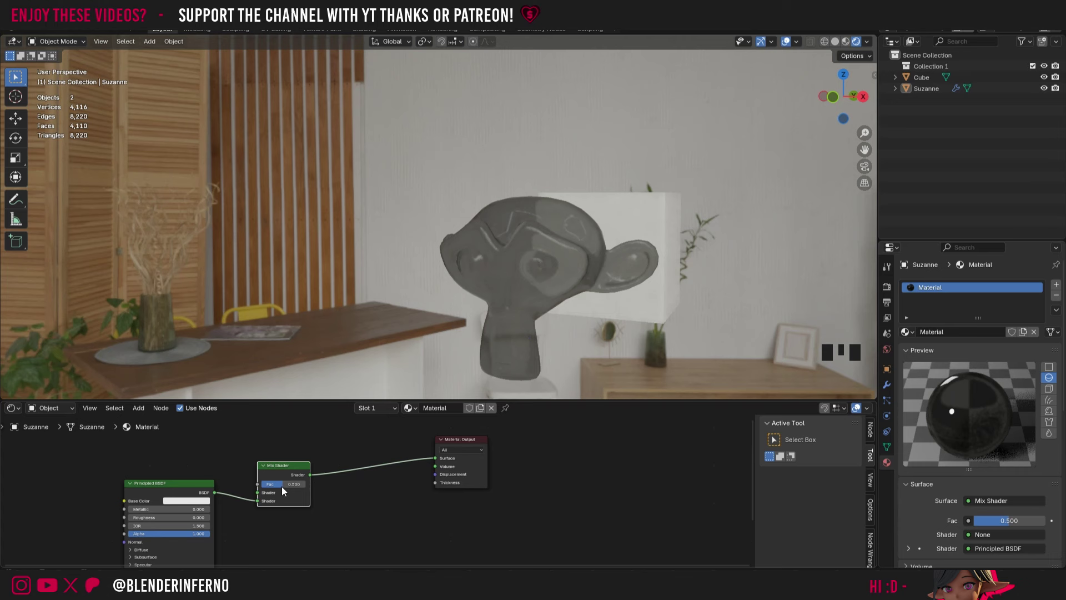
# Move the BSDF link to the Mix Shader's second shader input and set Fac to 1.000
pyautogui.moveTo(288, 487); pyautogui.dragTo(311, 492)
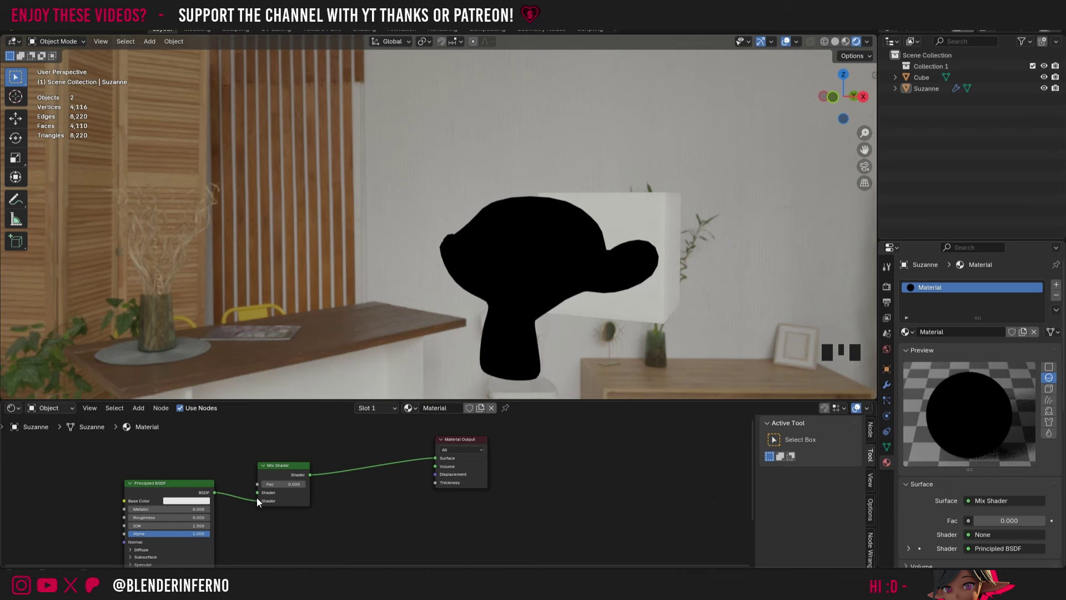
pyautogui.moveTo(256, 492)
pyautogui.mouseDown()
pyautogui.moveTo(236, 488)
pyautogui.moveTo(257, 500)
pyautogui.mouseUp()
pyautogui.click(276, 486)
pyautogui.write('1')
pyautogui.press('Return')
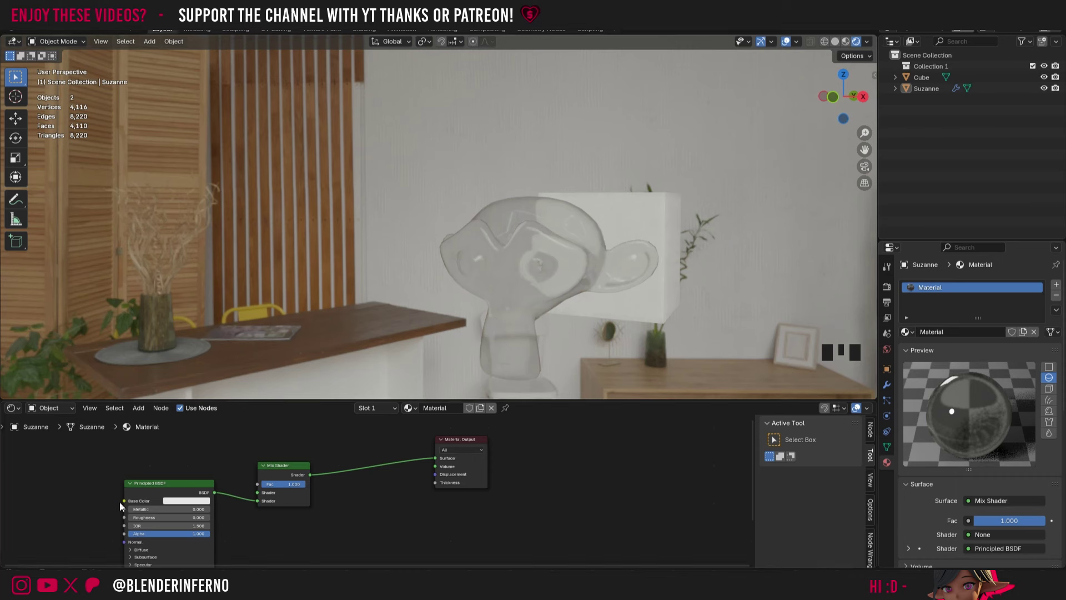
pyautogui.click(168, 484)
pyautogui.moveTo(187, 487); pyautogui.dragTo(190, 514)
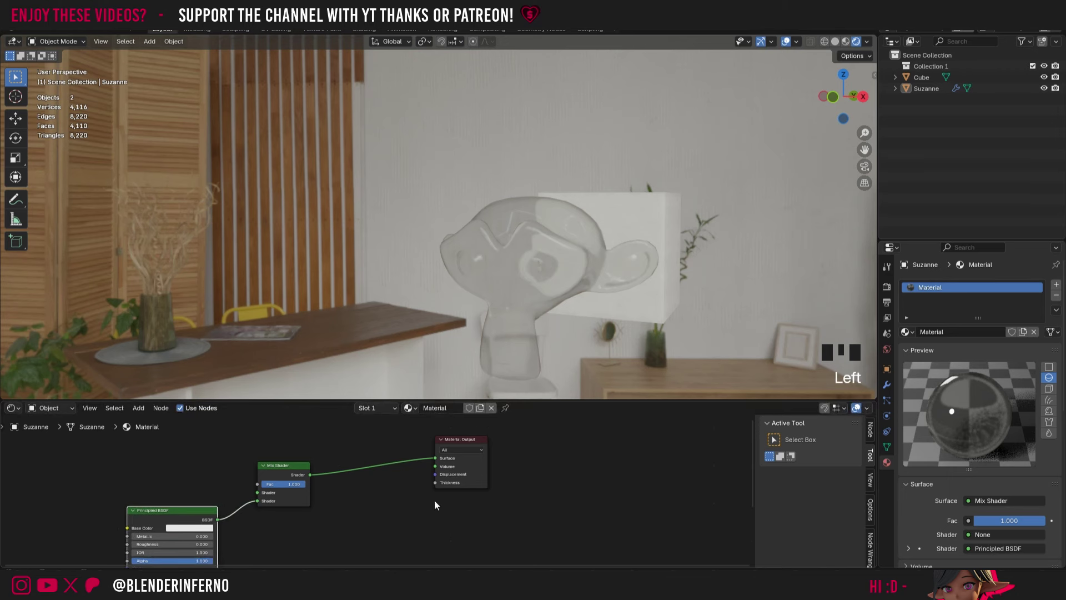
pyautogui.click(284, 471)
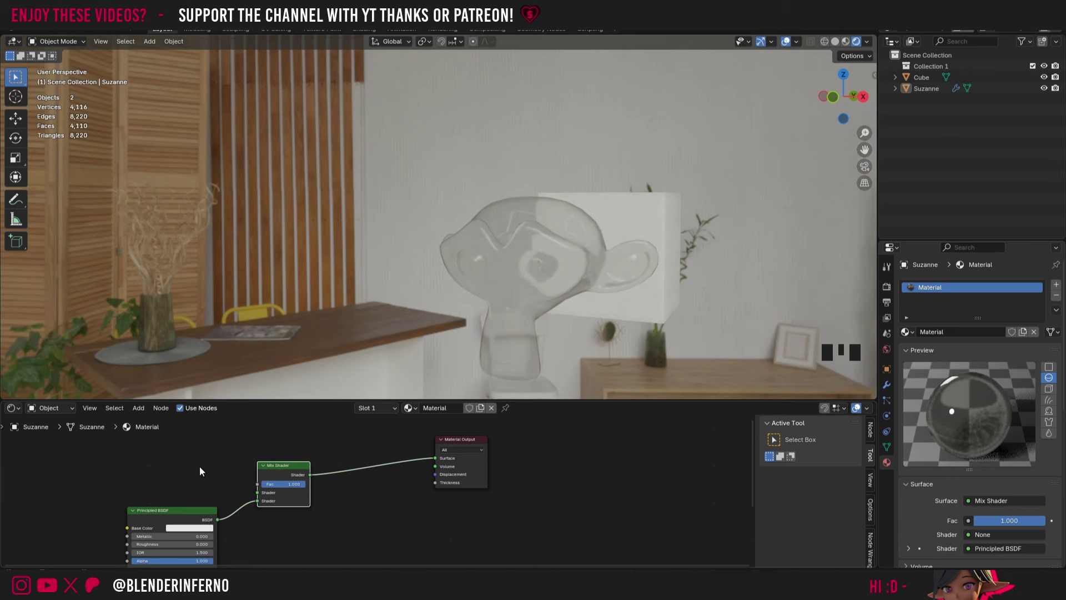
# Add a Transparent BSDF into the Mix Shader's first shader input and set Fac to 0
pyautogui.hotkey('shift', 'a')
pyautogui.moveTo(198, 466)
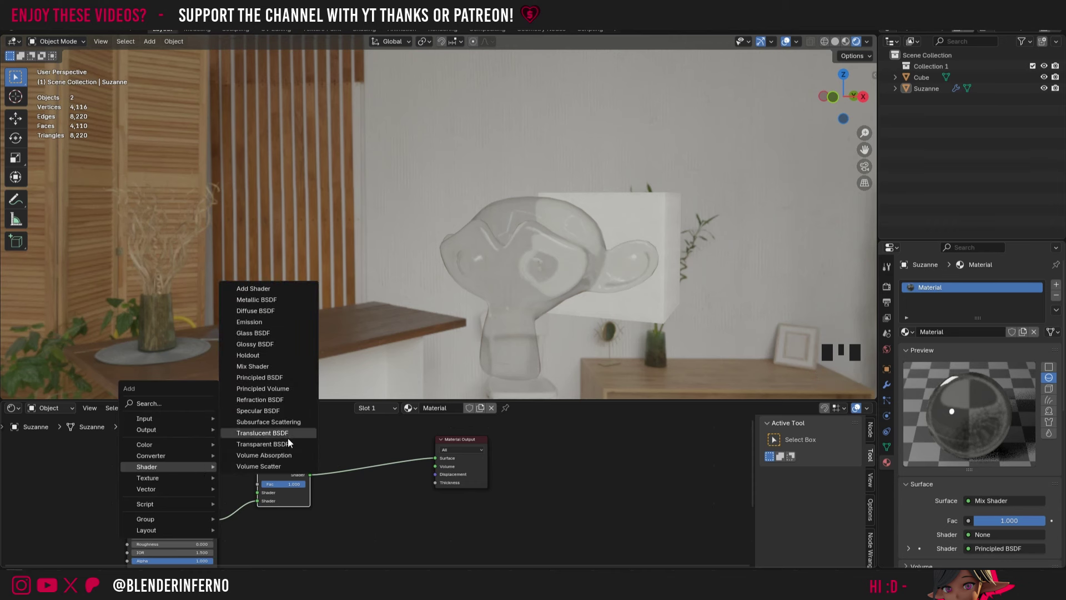
pyautogui.click(266, 444)
pyautogui.moveTo(178, 469); pyautogui.dragTo(267, 497)
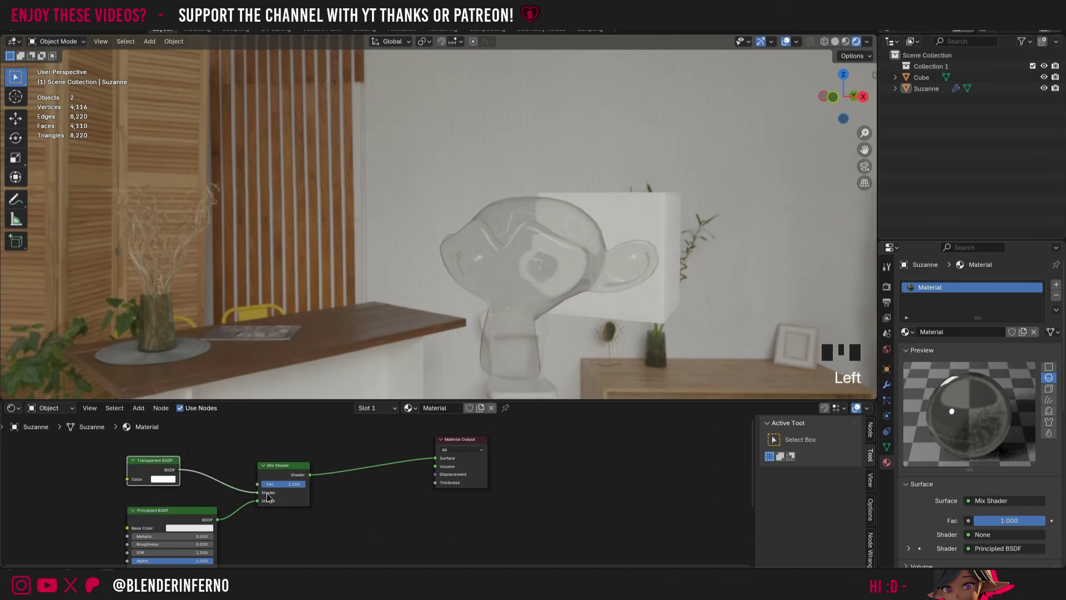
pyautogui.click(283, 484)
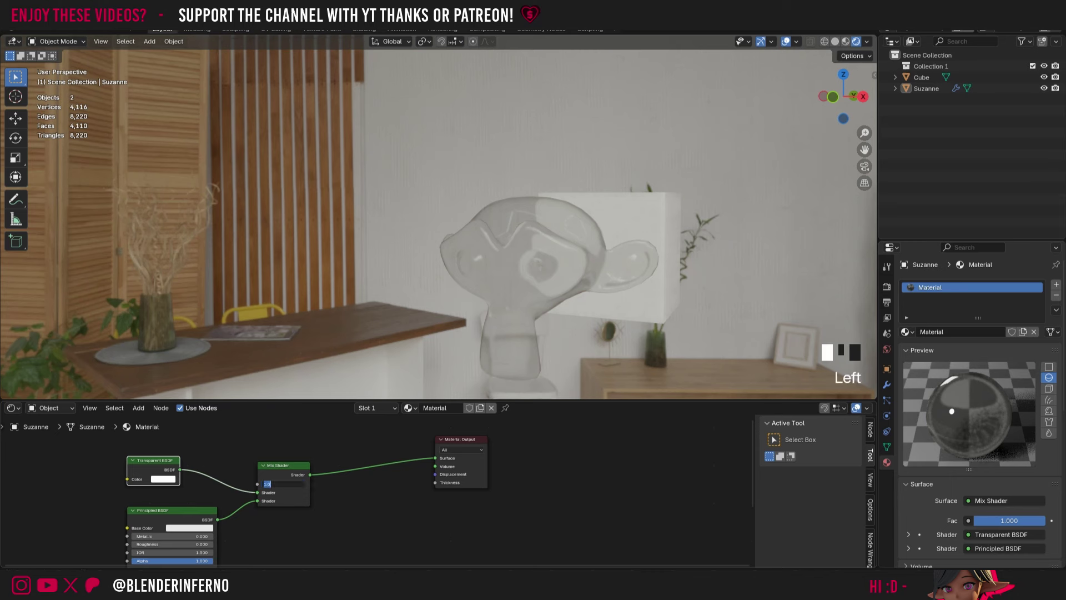
pyautogui.write('0')
pyautogui.press('Return')
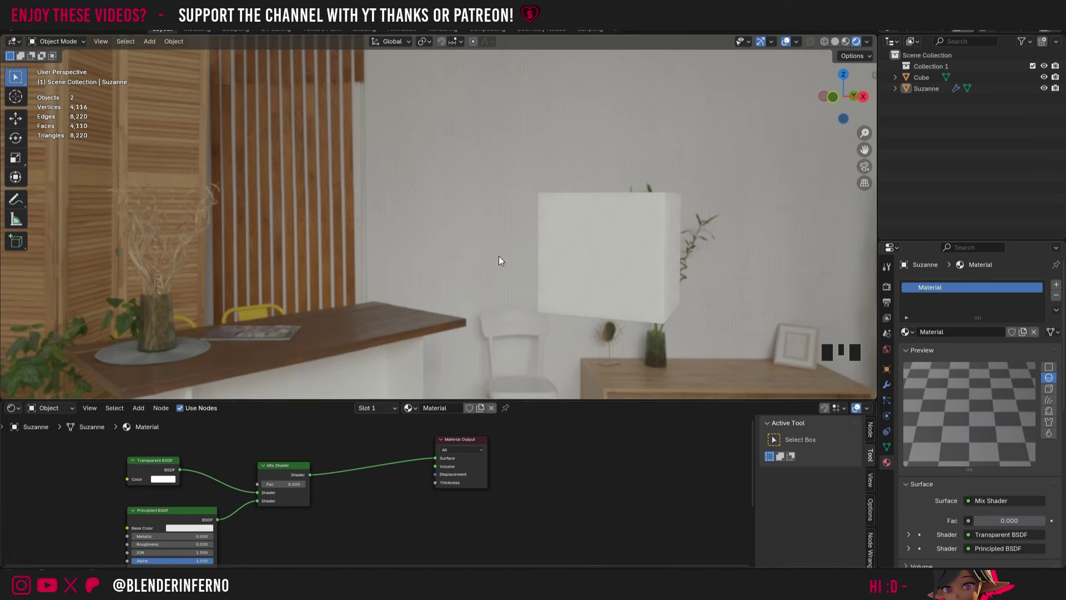
pyautogui.click(161, 469)
pyautogui.moveTo(185, 511); pyautogui.dragTo(184, 520)
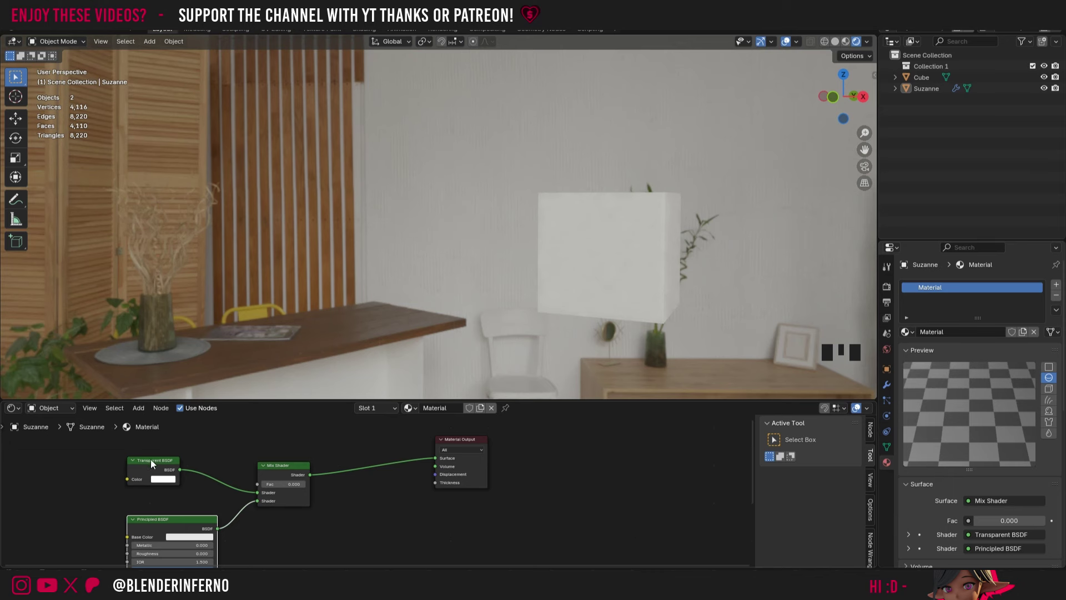
# Add a Fresnel node at the top left and preview its Fac on the material Surface
pyautogui.moveTo(151, 459); pyautogui.dragTo(144, 482)
pyautogui.hotkey('shift', 'a')
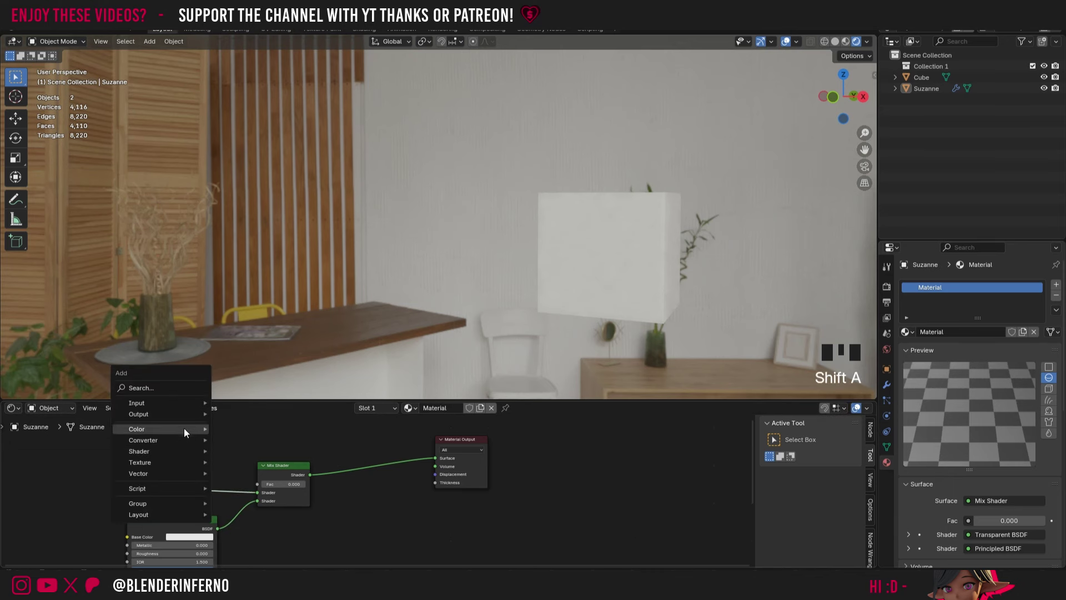
pyautogui.moveTo(177, 402)
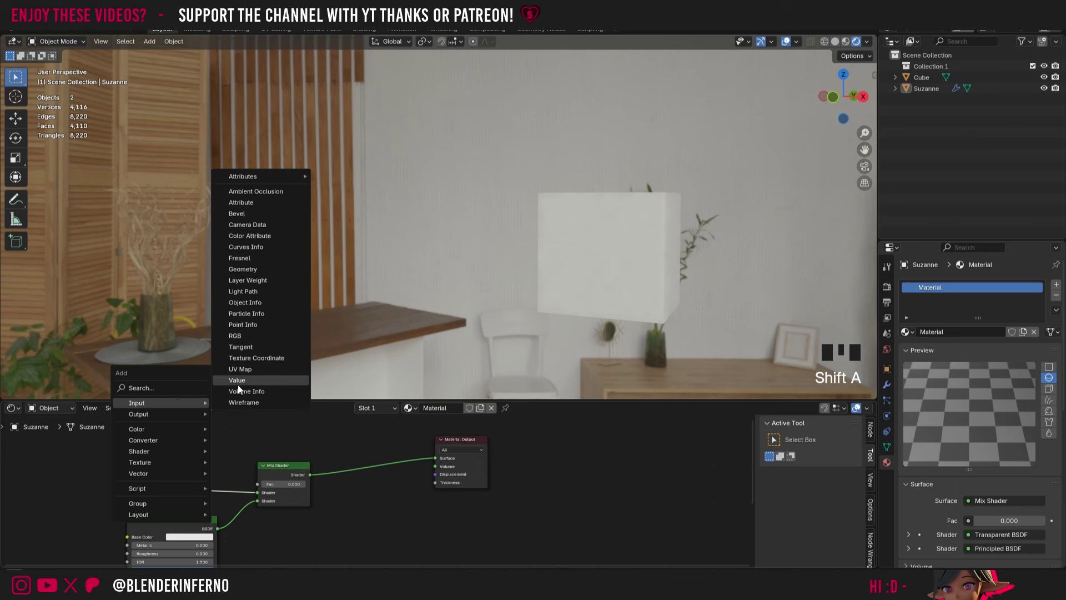
pyautogui.click(263, 259)
pyautogui.click(177, 436)
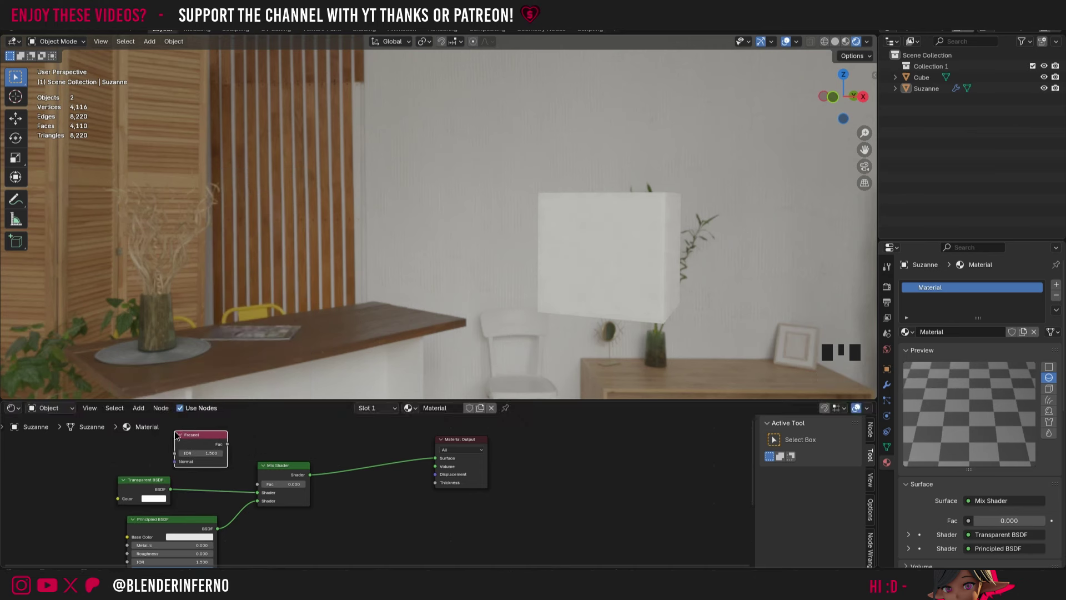
pyautogui.hotkey('shift', 'a')
pyautogui.moveTo(227, 443); pyautogui.dragTo(434, 458)
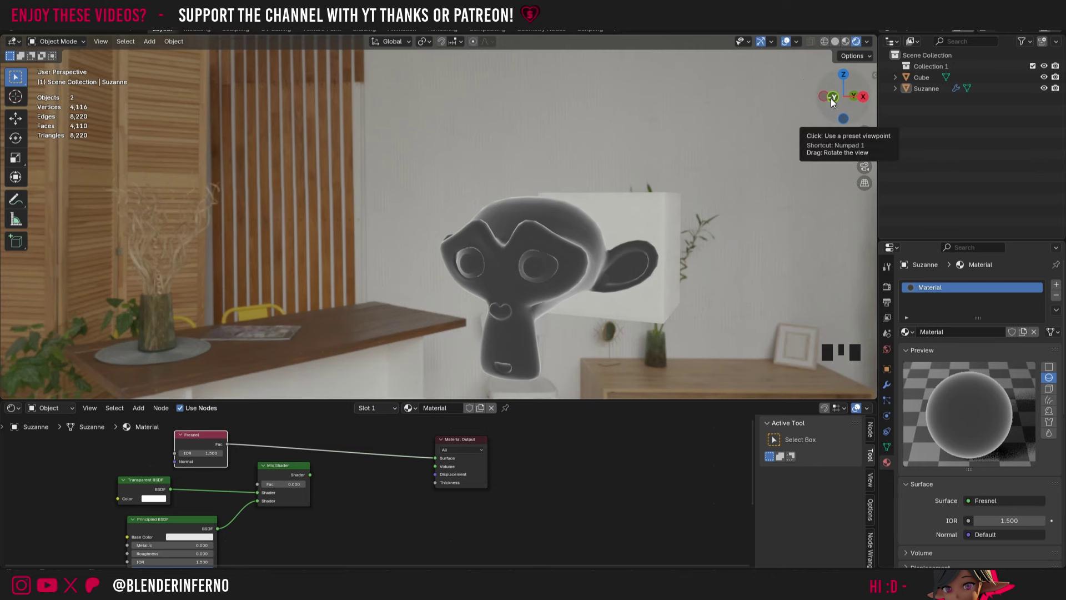
# Orbit to a front view of Suzanne's edge falloff and rearrange the Fresnel and BSDF nodes
pyautogui.moveTo(831, 98); pyautogui.dragTo(532, 271)
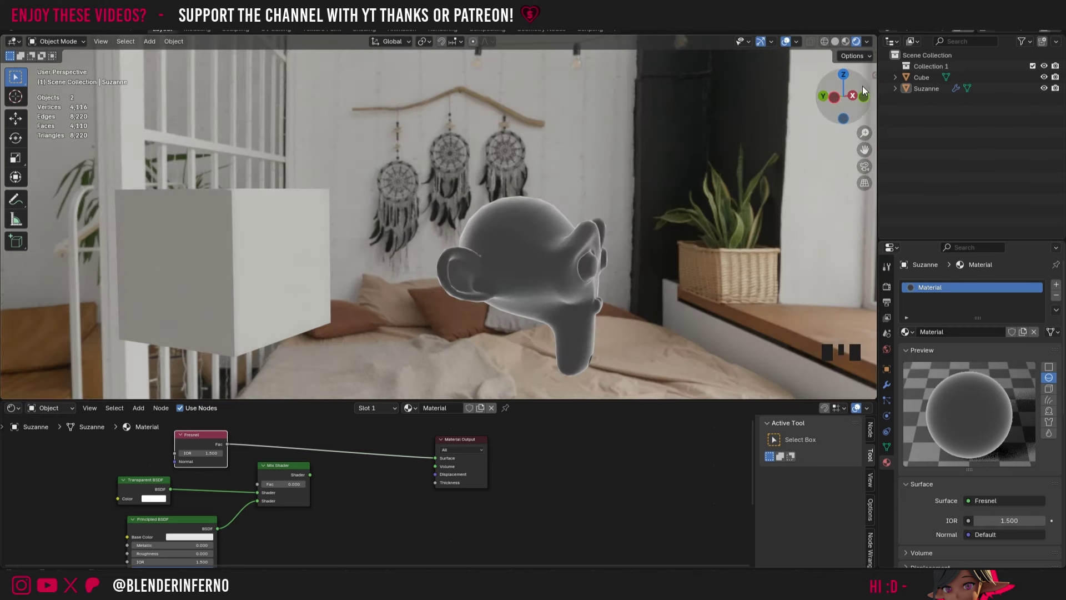
pyautogui.moveTo(863, 86); pyautogui.dragTo(635, 247)
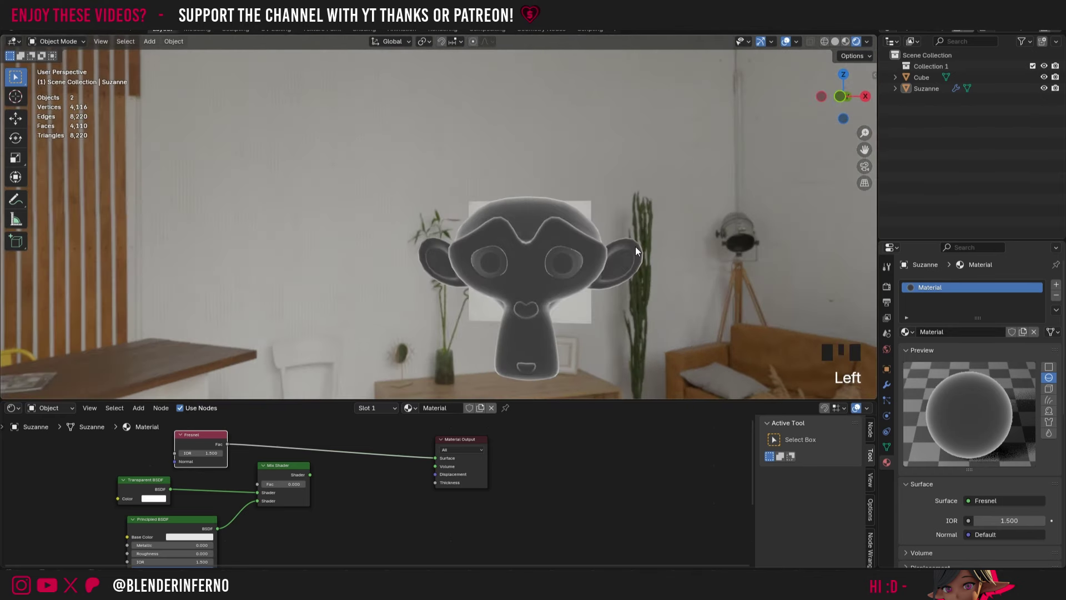
pyautogui.click(226, 440)
pyautogui.click(157, 503)
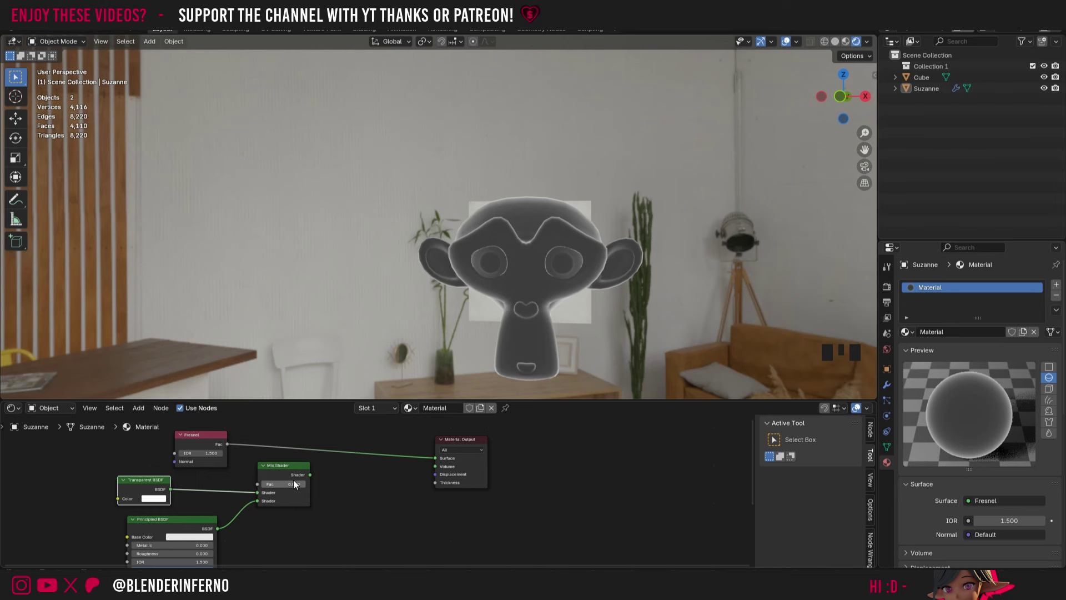
pyautogui.moveTo(214, 522); pyautogui.dragTo(214, 520)
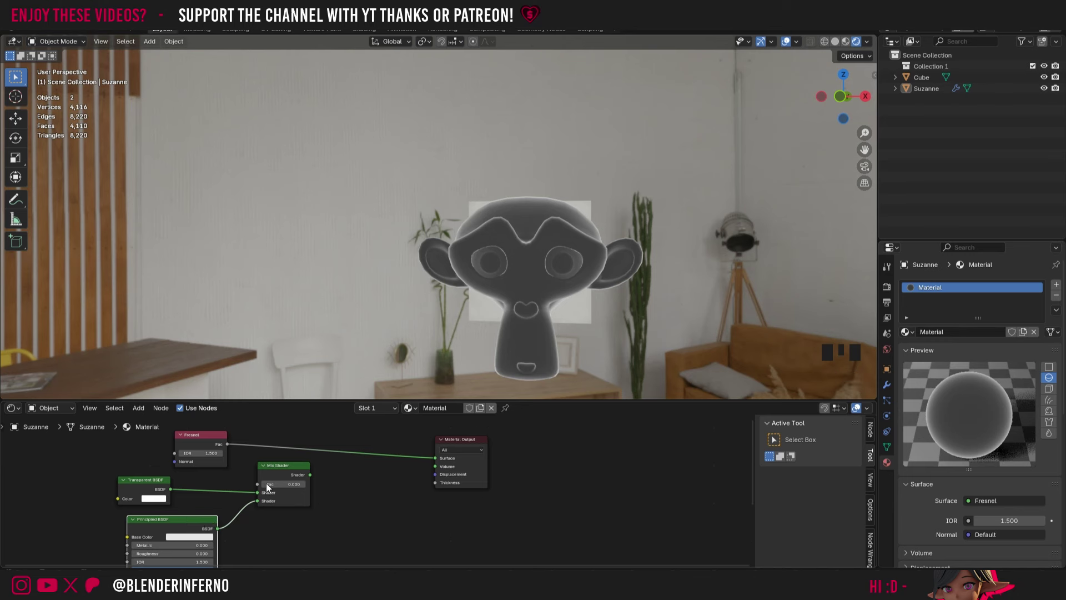
pyautogui.moveTo(215, 438); pyautogui.dragTo(435, 457)
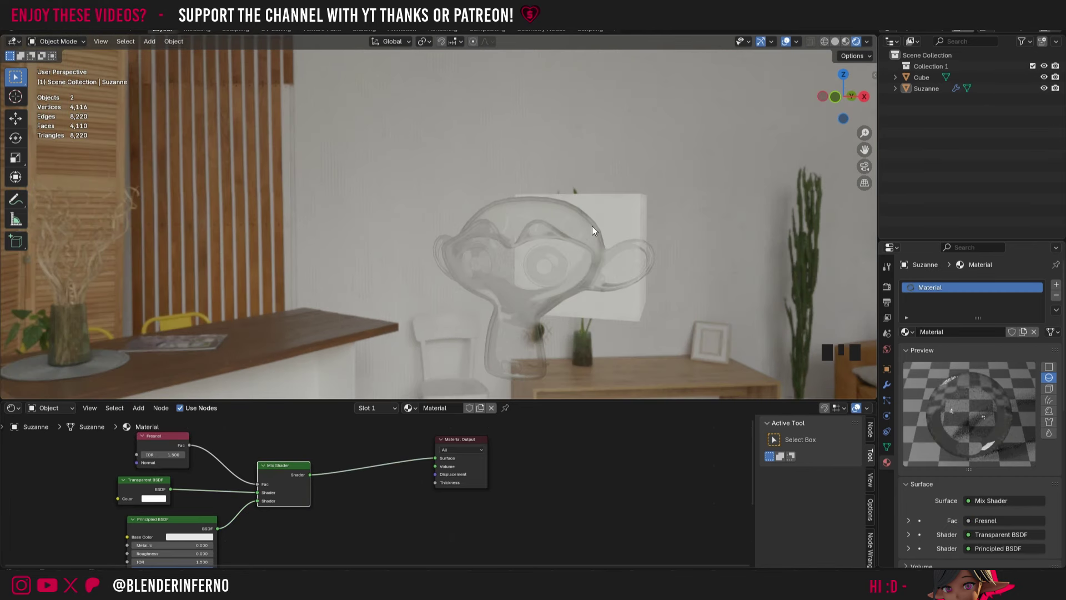
# Pull back from Suzanne and set her Subdivision modifier viewport levels to 2
pyautogui.scroll(4, 592, 229)
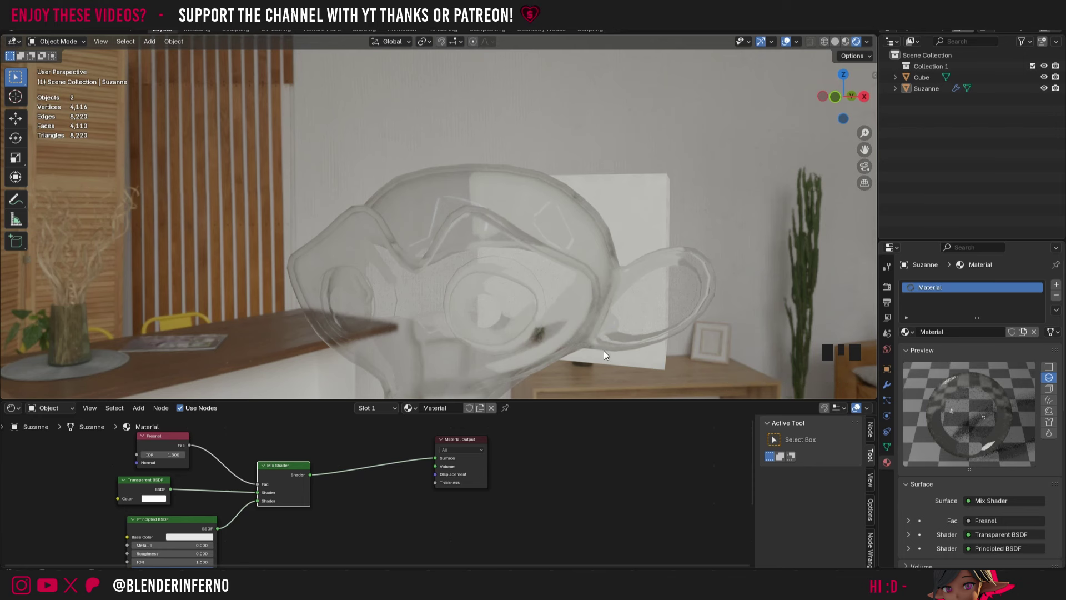
pyautogui.moveTo(604, 351); pyautogui.dragTo(701, 208)
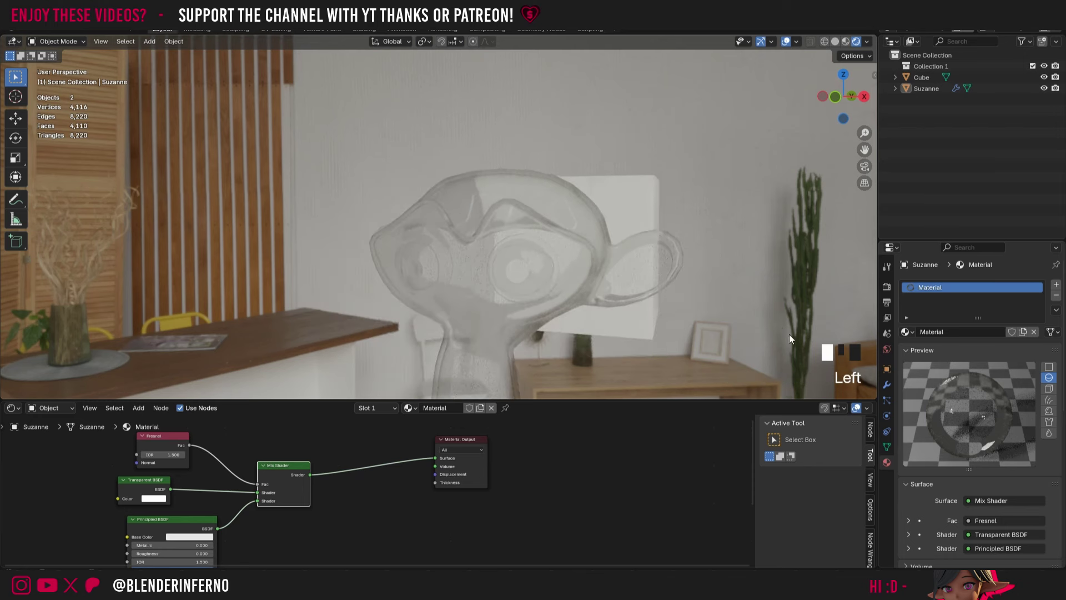
pyautogui.click(887, 385)
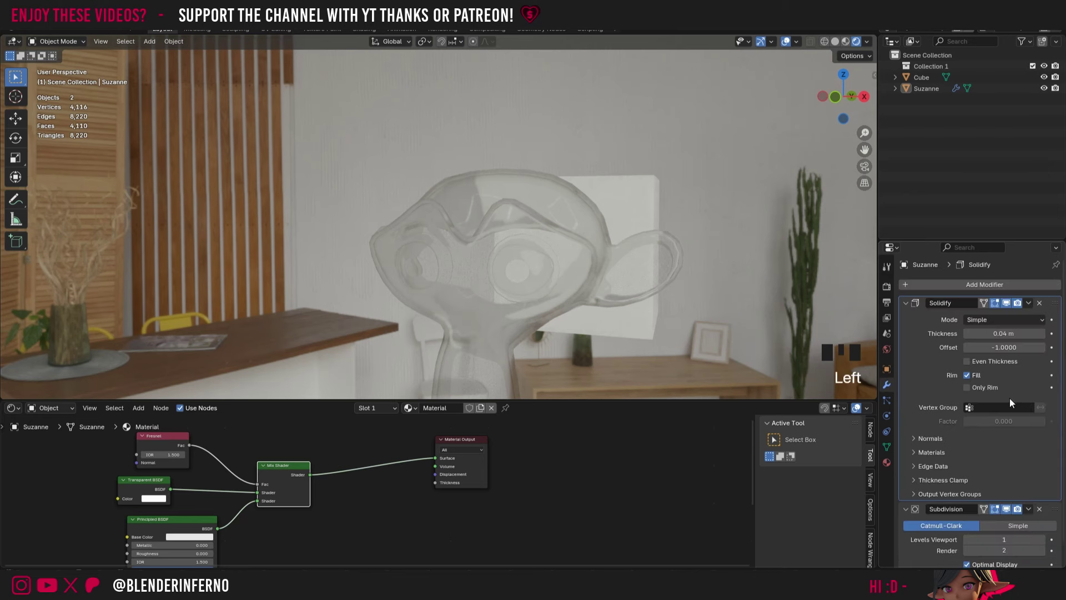
pyautogui.click(1043, 541)
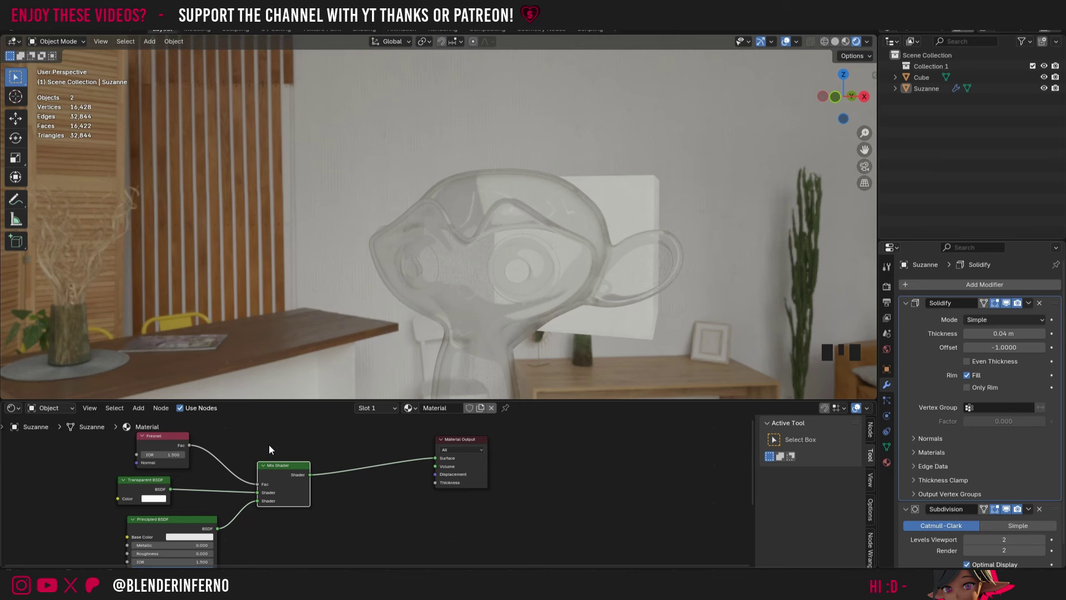
# Insert a Color Ramp on the Fresnel-to-Mix Shader link and preview its Color on Surface
pyautogui.hotkey('shift', 'a')
pyautogui.moveTo(260, 481)
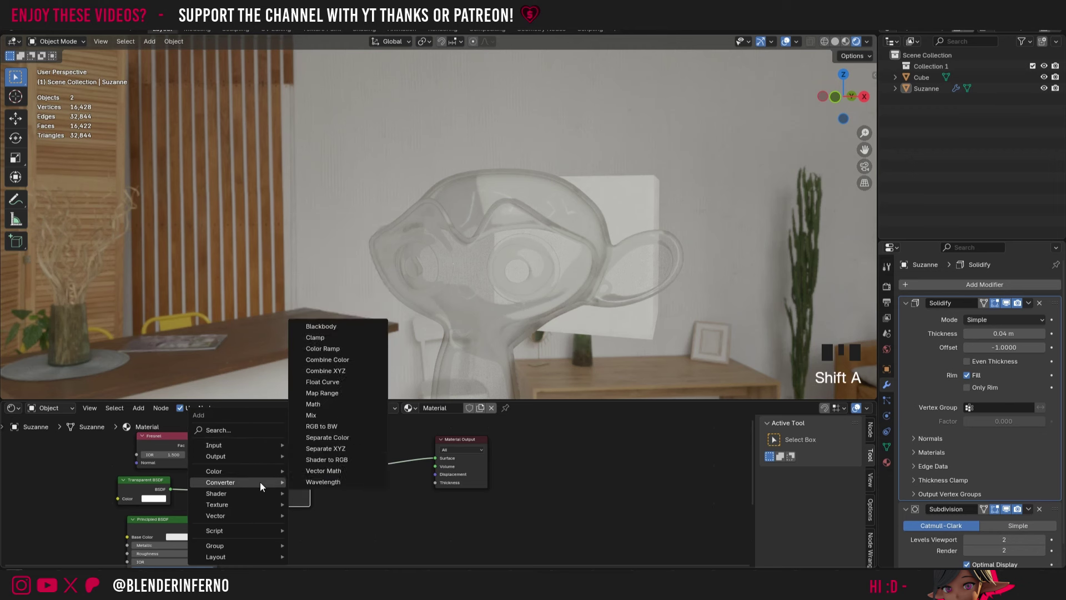
pyautogui.click(342, 348)
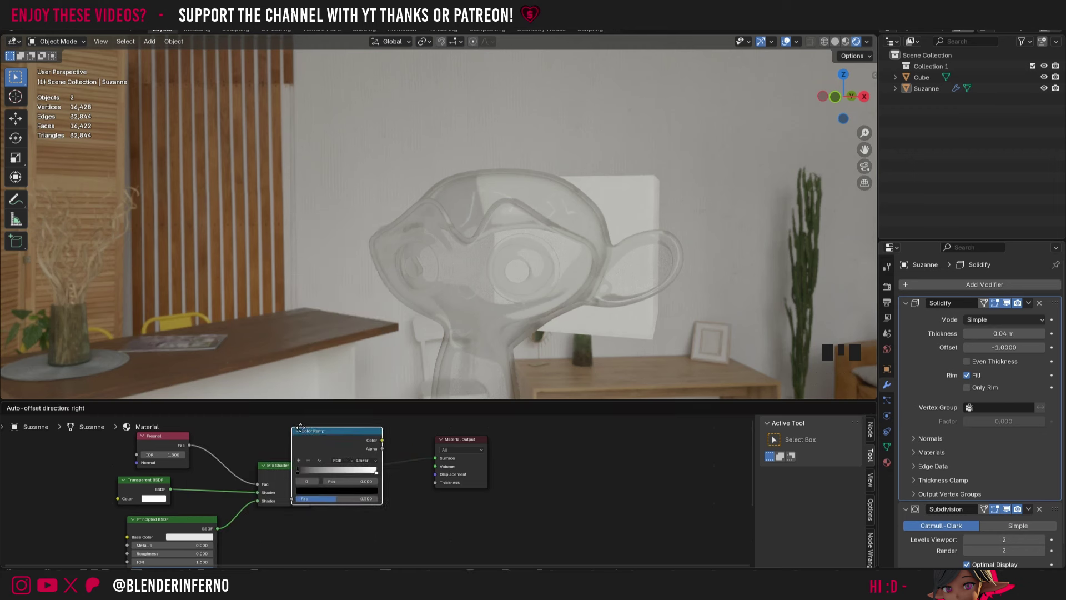
pyautogui.click(219, 398)
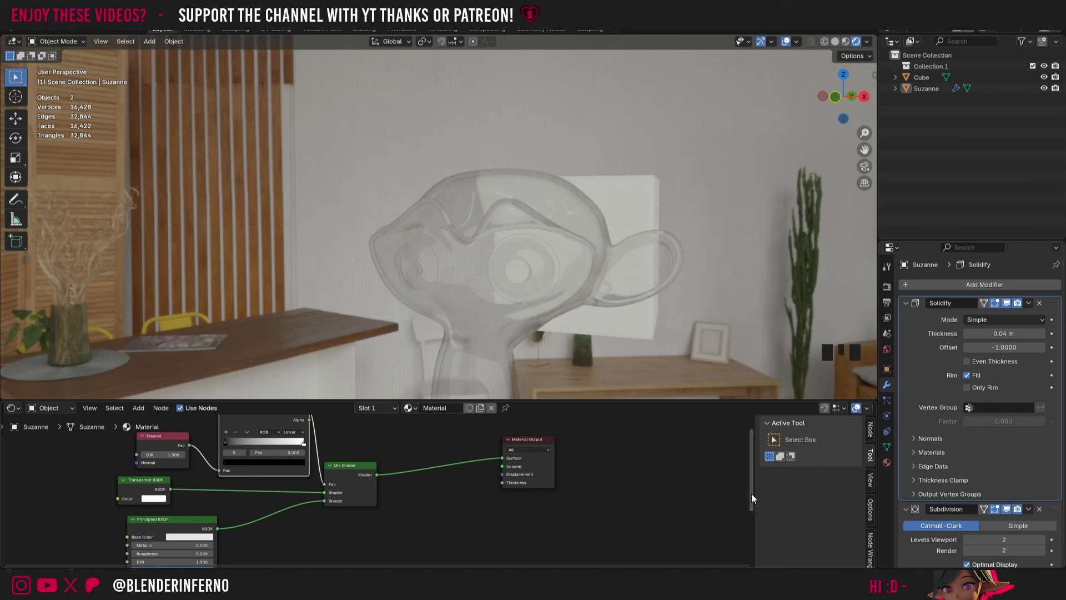
pyautogui.moveTo(751, 494); pyautogui.dragTo(746, 475)
pyautogui.click(306, 443)
pyautogui.moveTo(306, 443); pyautogui.dragTo(511, 493)
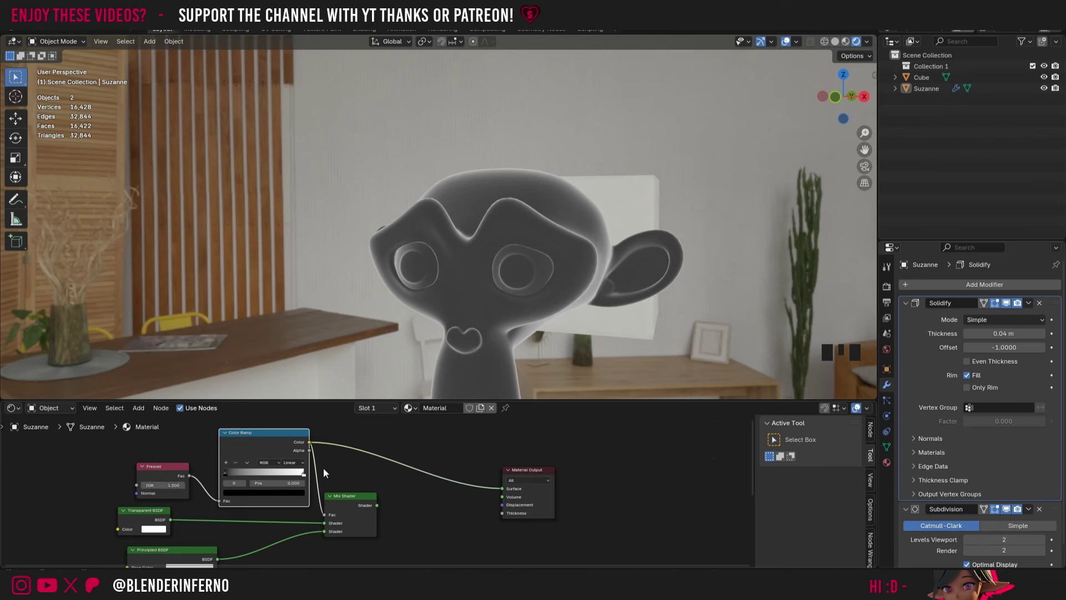
# Slide the Color Ramp's black stop right to 0.182 and reconnect the Mix Shader to Surface
pyautogui.click(225, 474)
pyautogui.moveTo(224, 474); pyautogui.dragTo(238, 472)
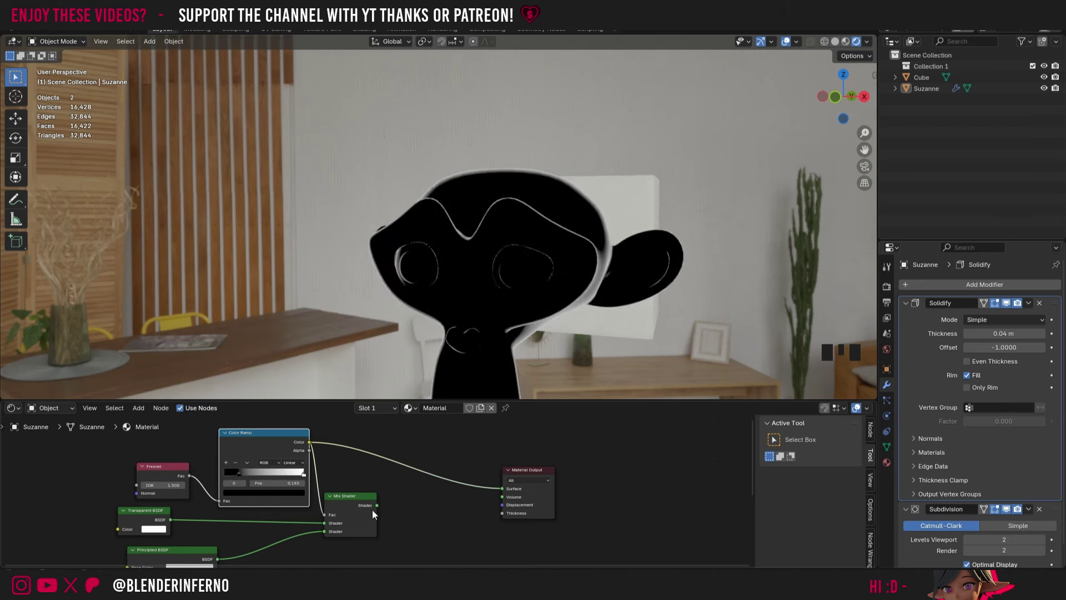
pyautogui.moveTo(377, 505); pyautogui.dragTo(503, 488)
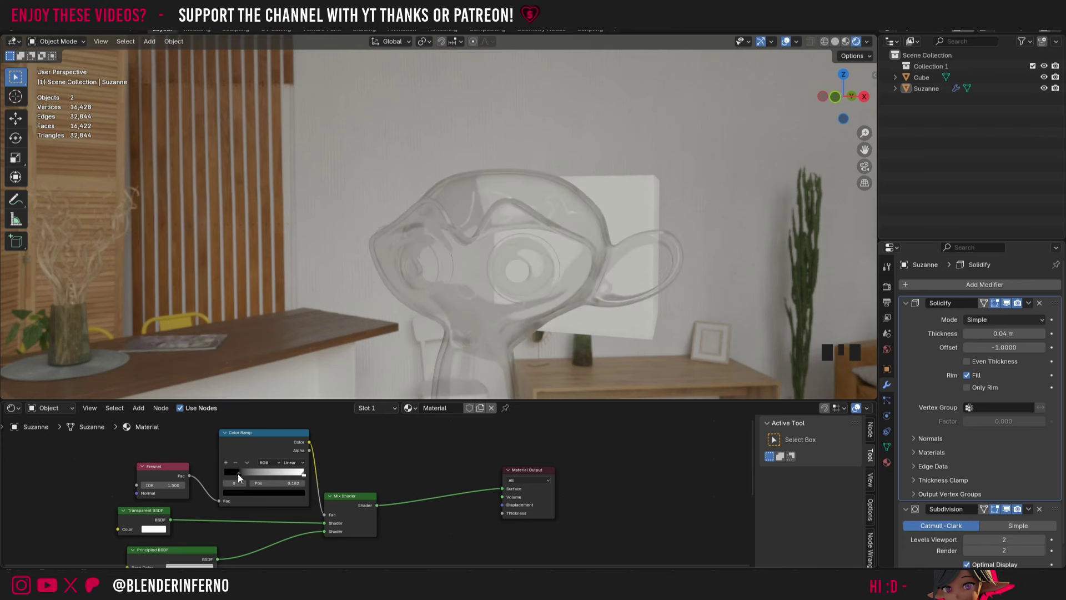
# Return the black stop to 0, undo a trial white-stop move to 0.623, and select Suzanne
pyautogui.moveTo(238, 474); pyautogui.dragTo(225, 473)
pyautogui.moveTo(302, 474); pyautogui.dragTo(274, 474)
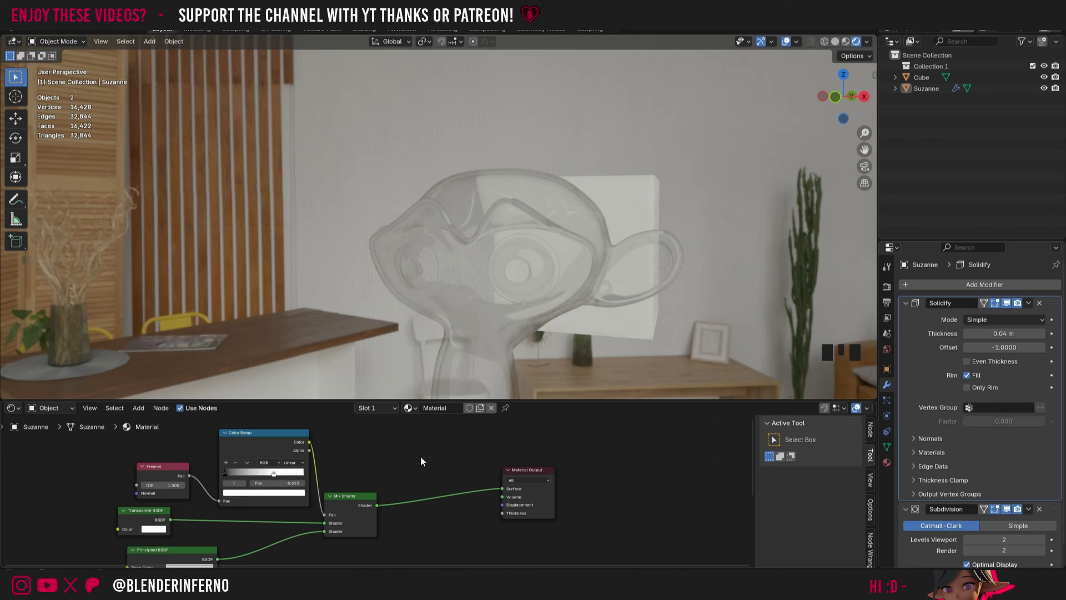
pyautogui.hotkey('ctrl', 'z')
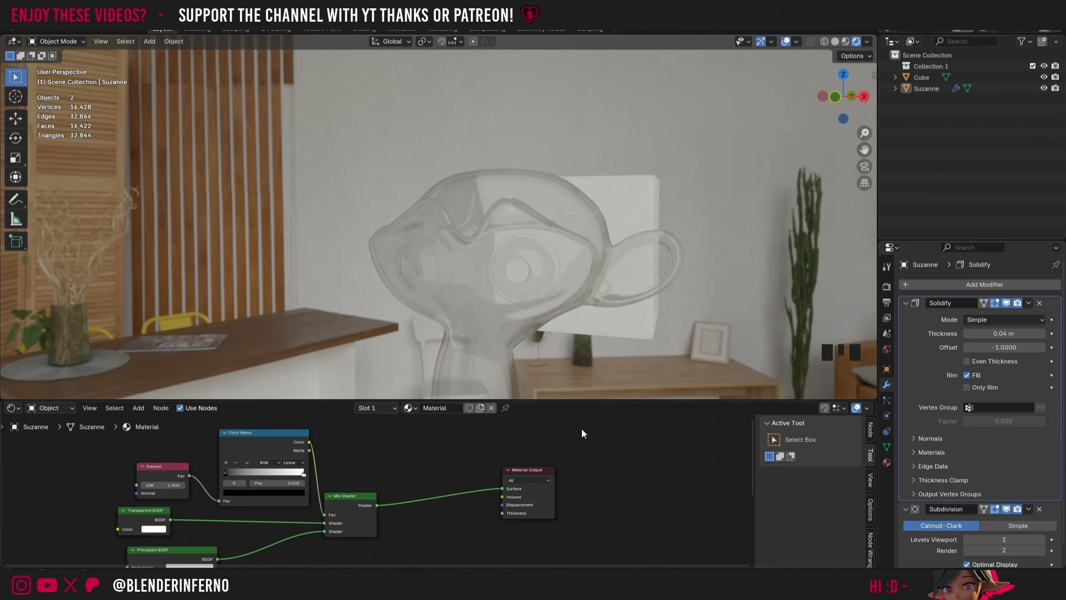
pyautogui.click(701, 311)
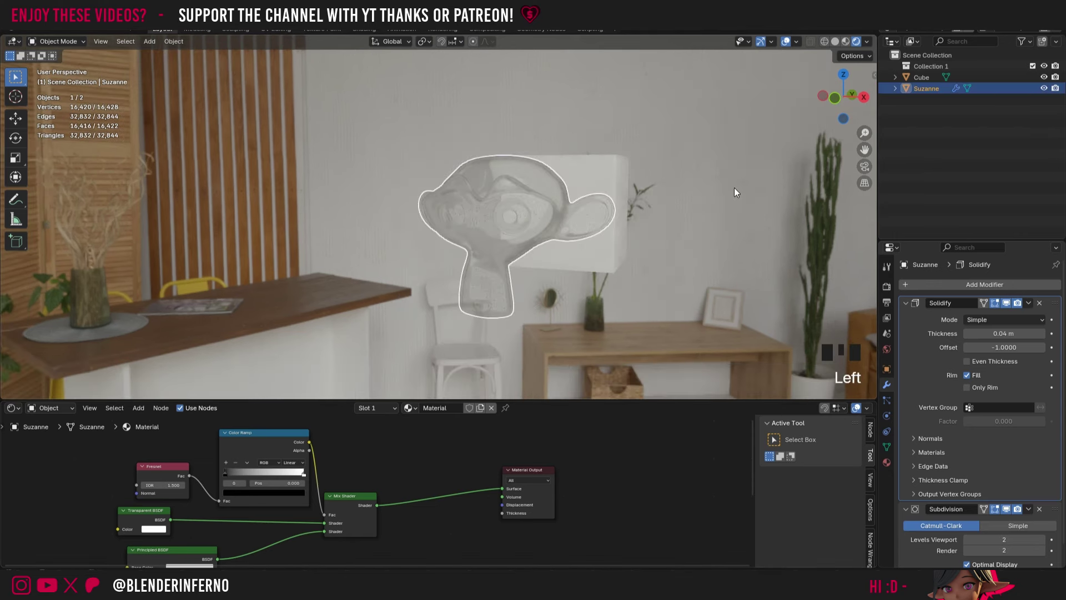